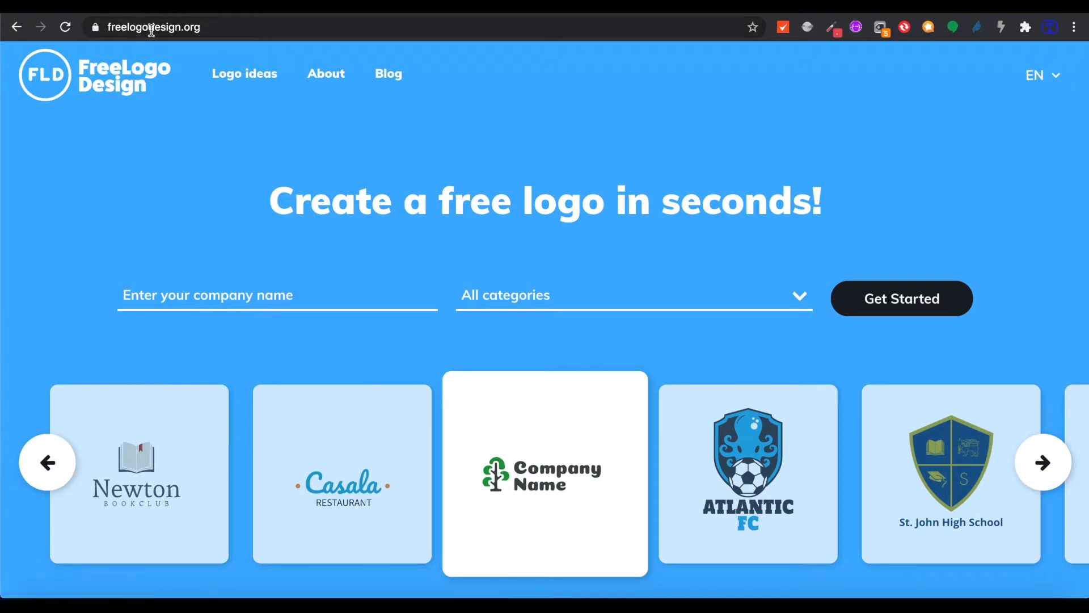
Enter 'House of Bakwena' as the company name on the logo maker page
click(227, 29)
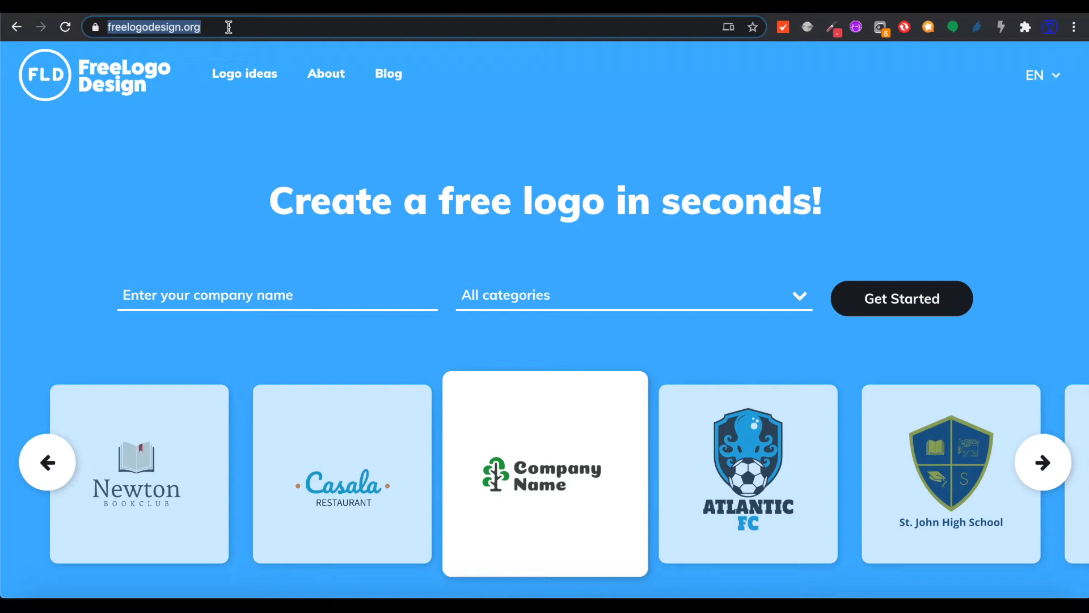
click(228, 26)
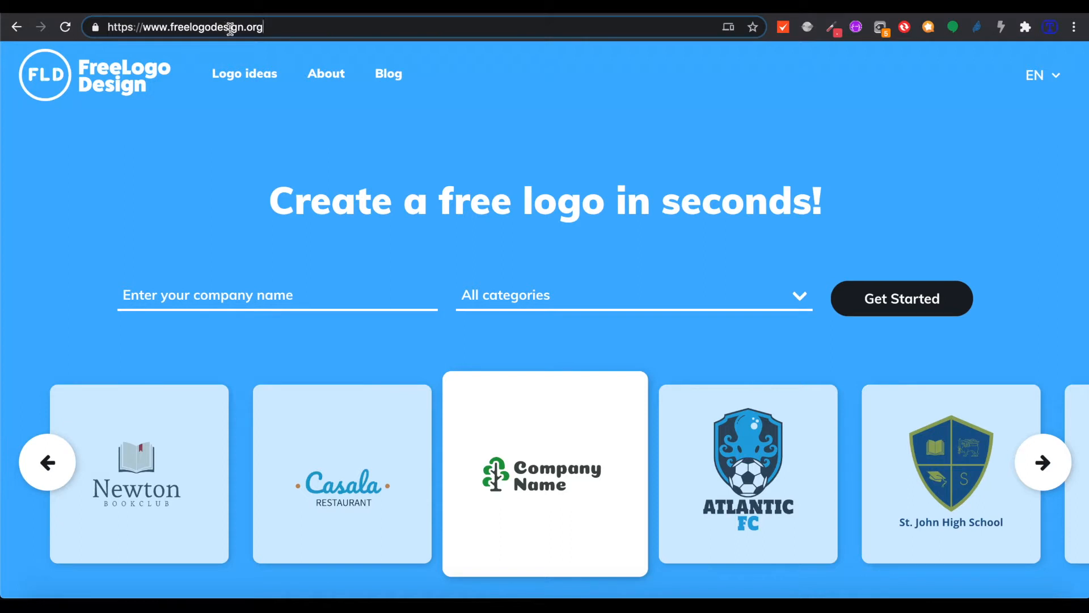
click(358, 142)
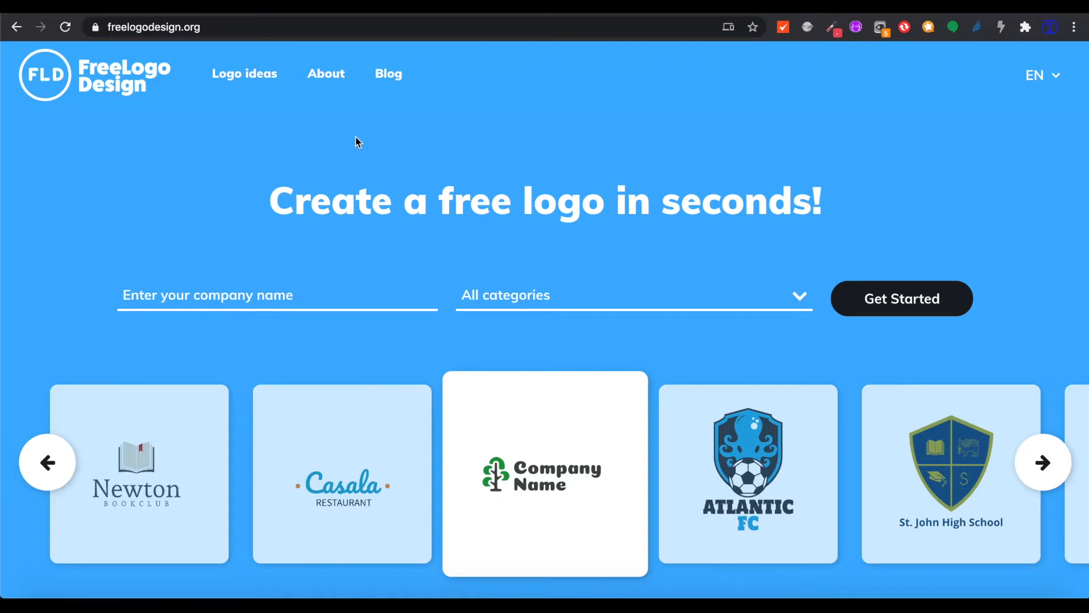
click(255, 298)
text(Bak)
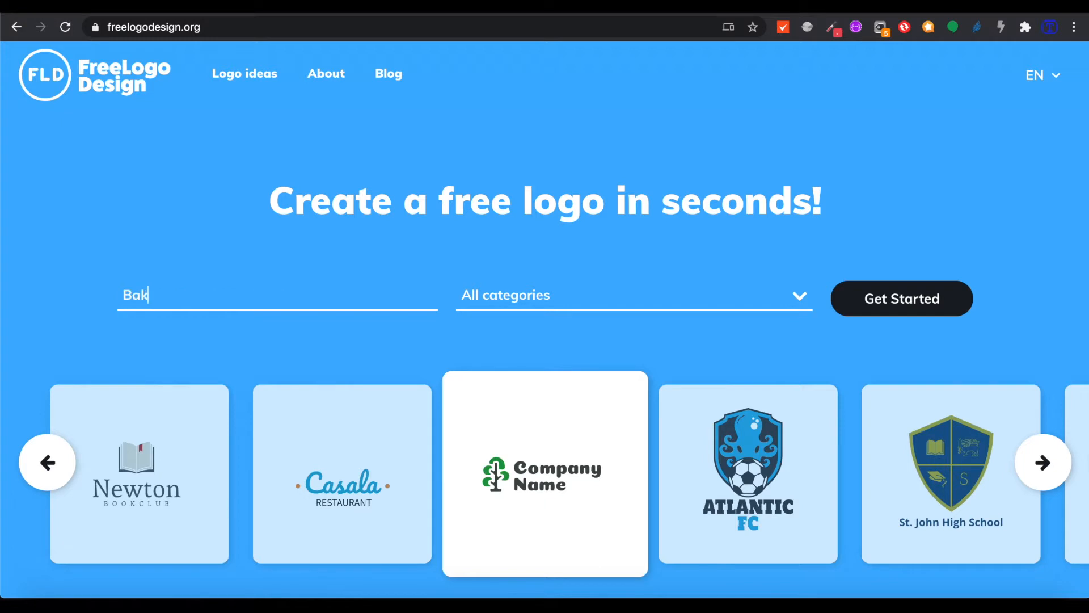
text(wena)
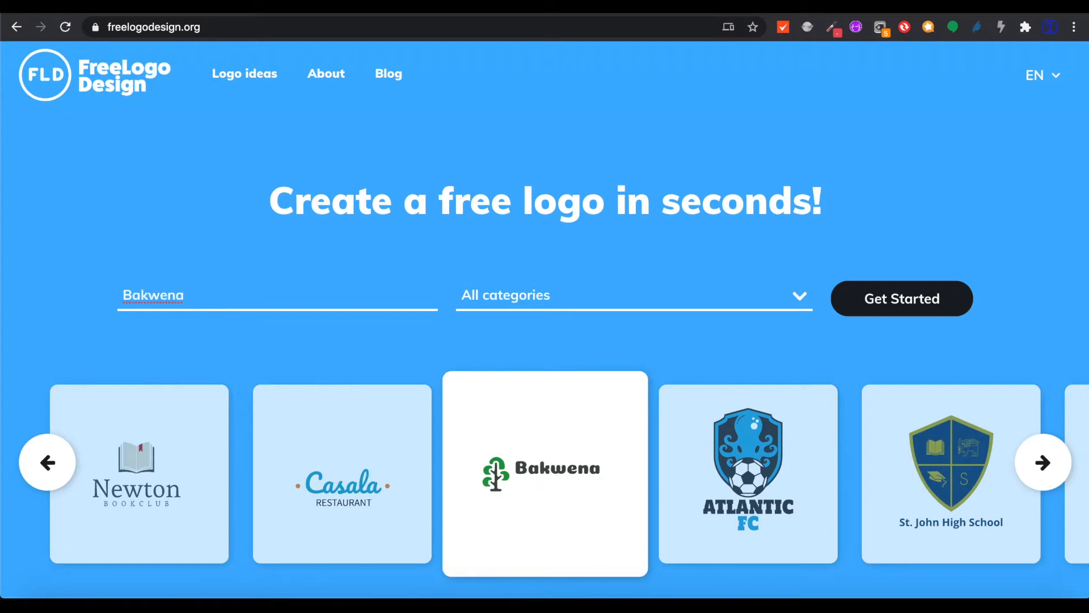
key(BackSpace)
key(BackSpace)
key(BackSpace)
key(BackSpace)
key(BackSpace)
text(S)
key(BackSpace)
text(House of Bakwe)
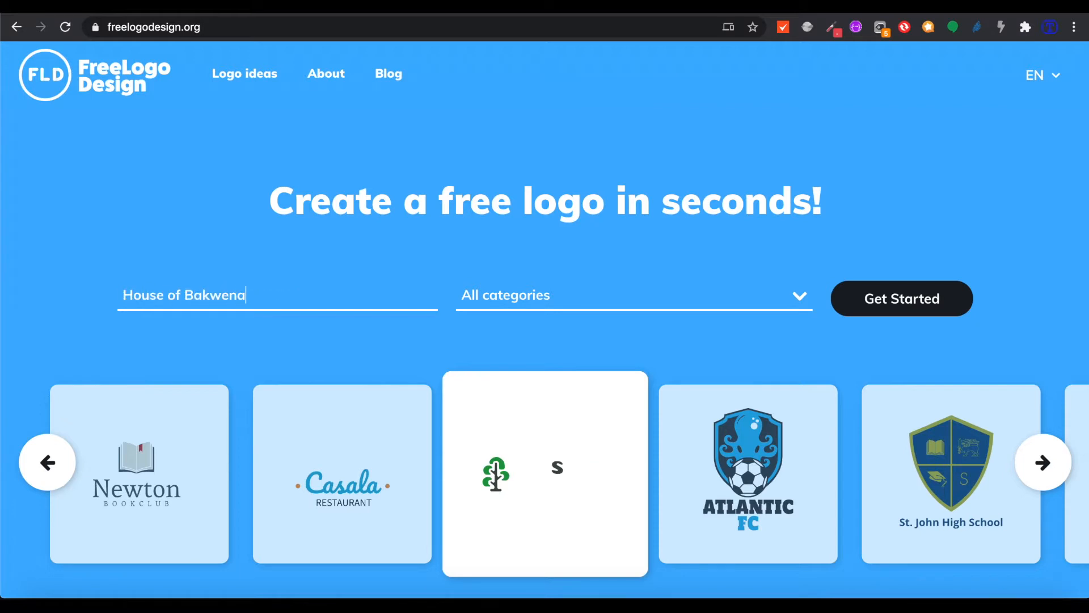
Choose the Fashion & Beauty category and generate logo suggestions
click(808, 295)
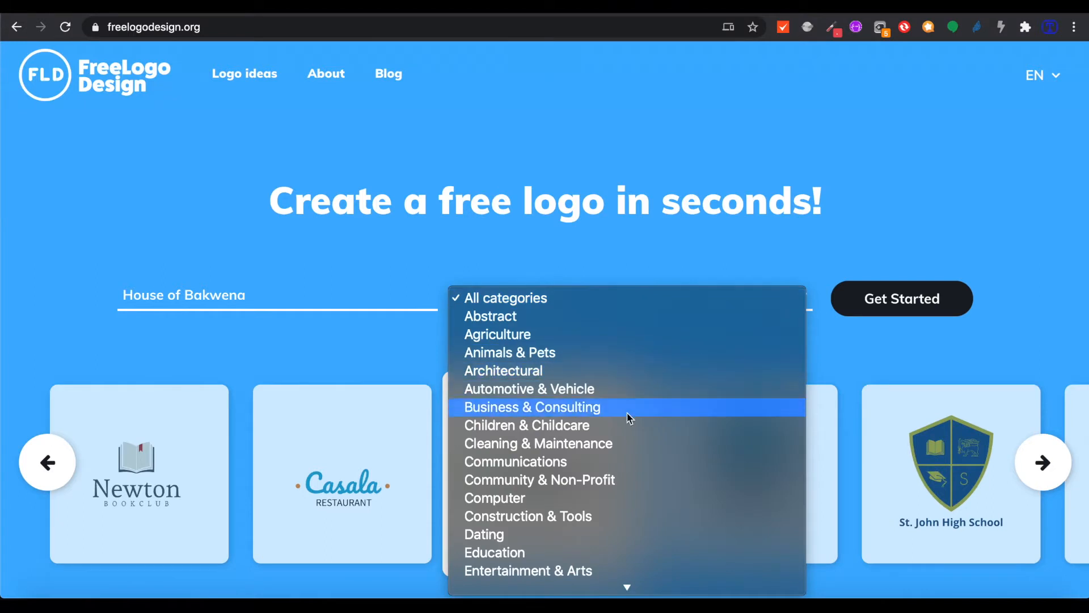
scroll(628, 418, down, 6)
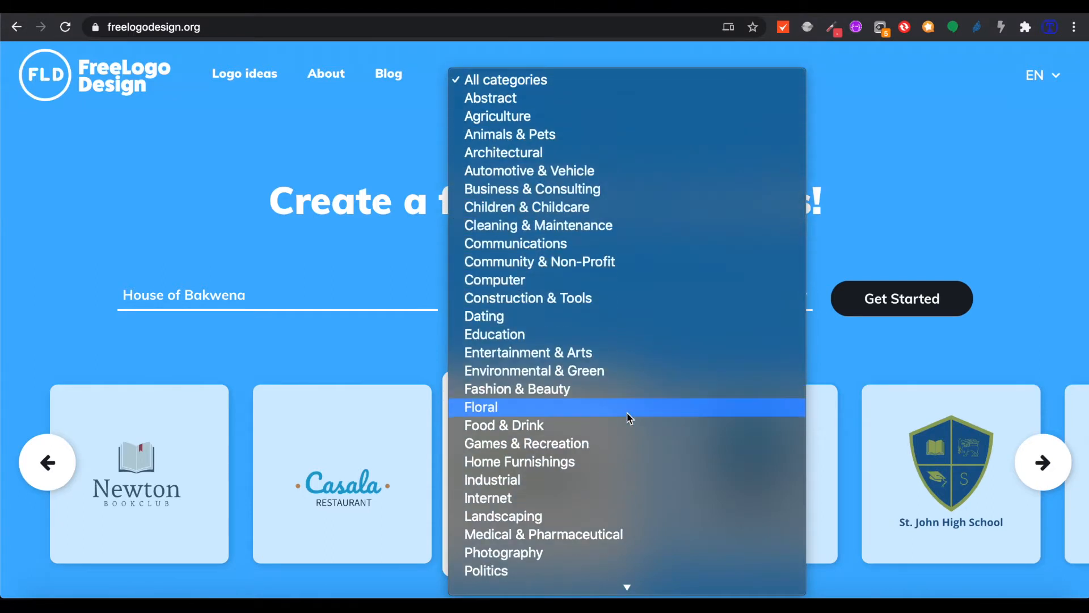
click(607, 390)
click(887, 299)
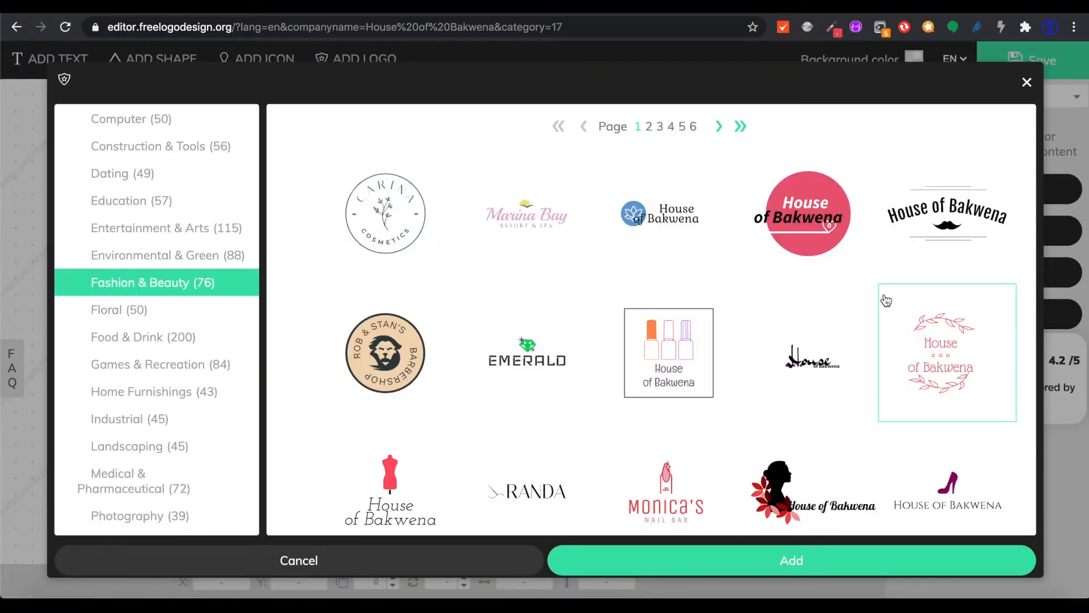
Browse the Fashion & Beauty logo suggestions, moving to the next page and then page 4
scroll(786, 375, down, 1)
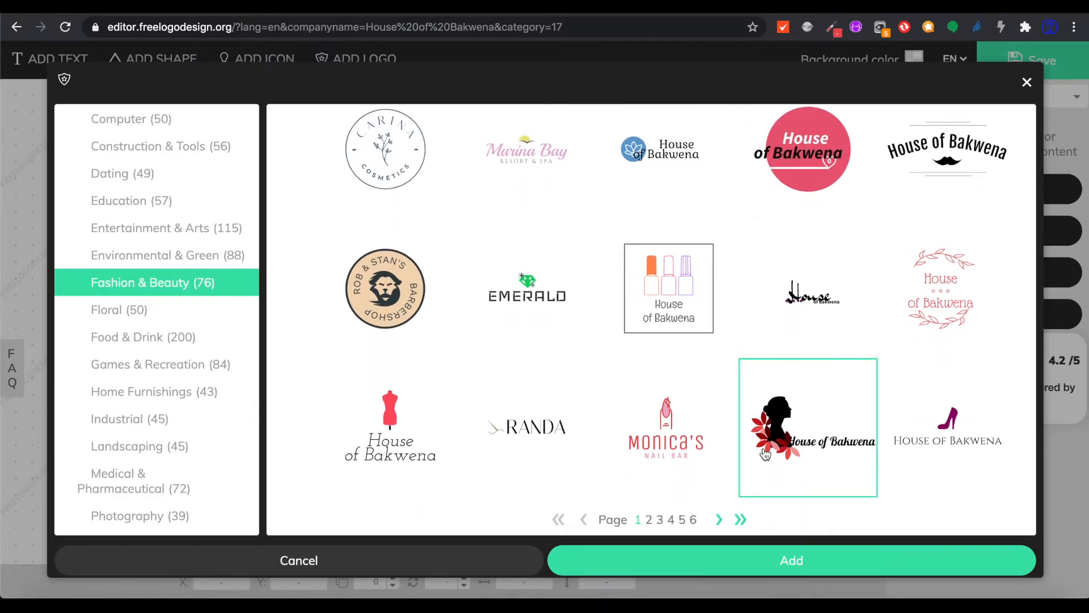
scroll(629, 335, up, 1)
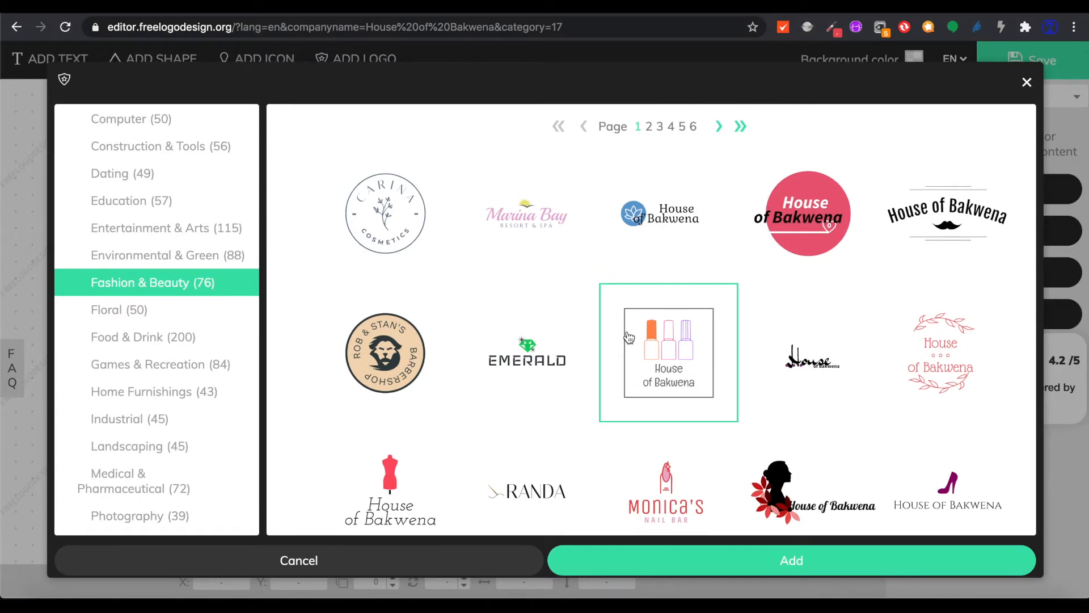
scroll(629, 338, down, 1)
scroll(686, 387, up, 1)
scroll(670, 329, down, 1)
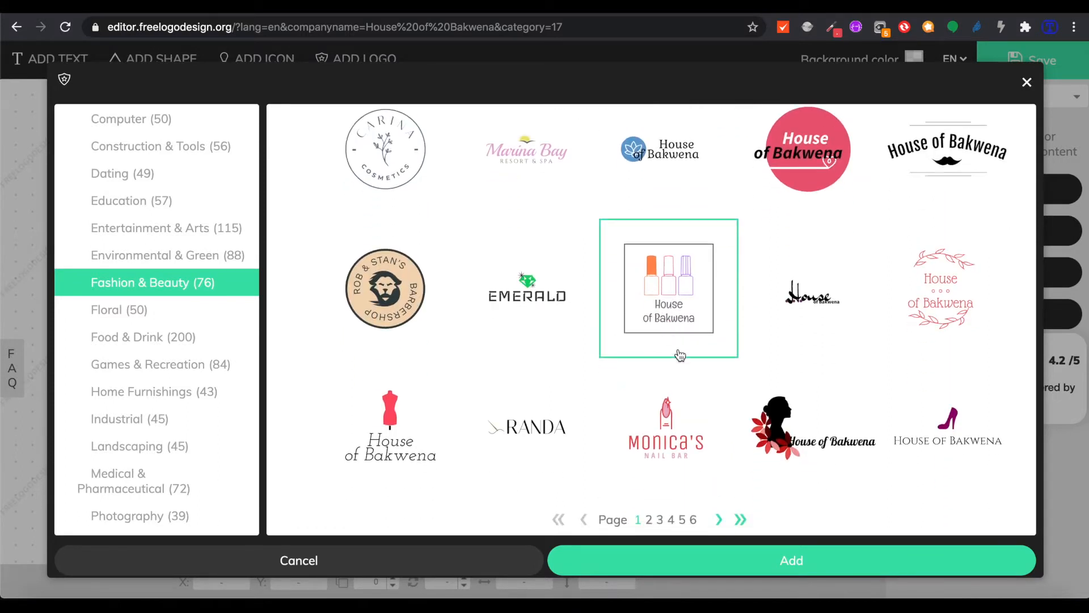
click(719, 519)
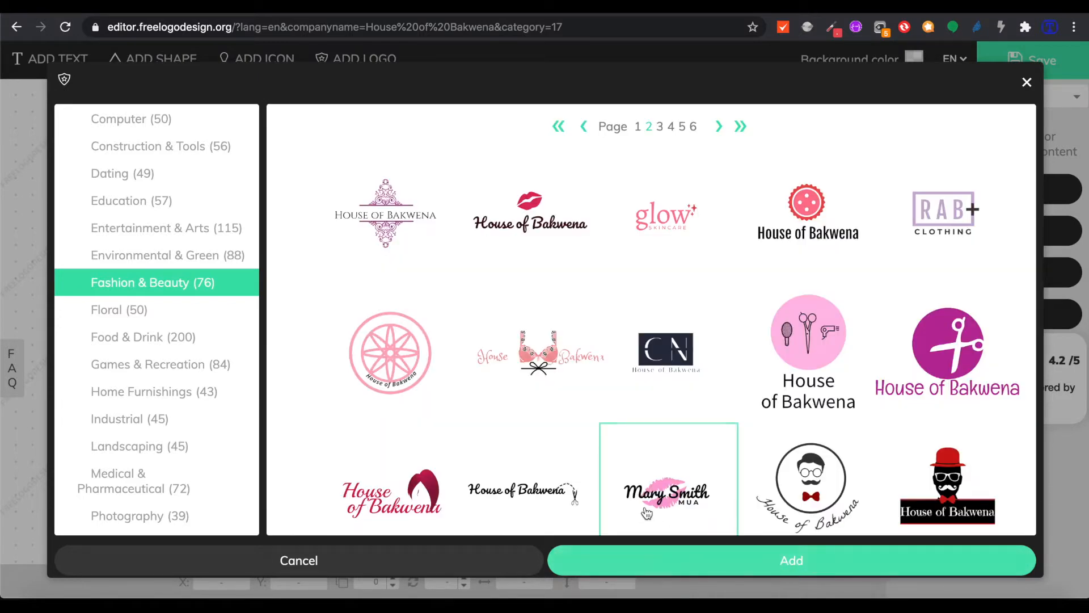
scroll(646, 514, down, 1)
click(672, 518)
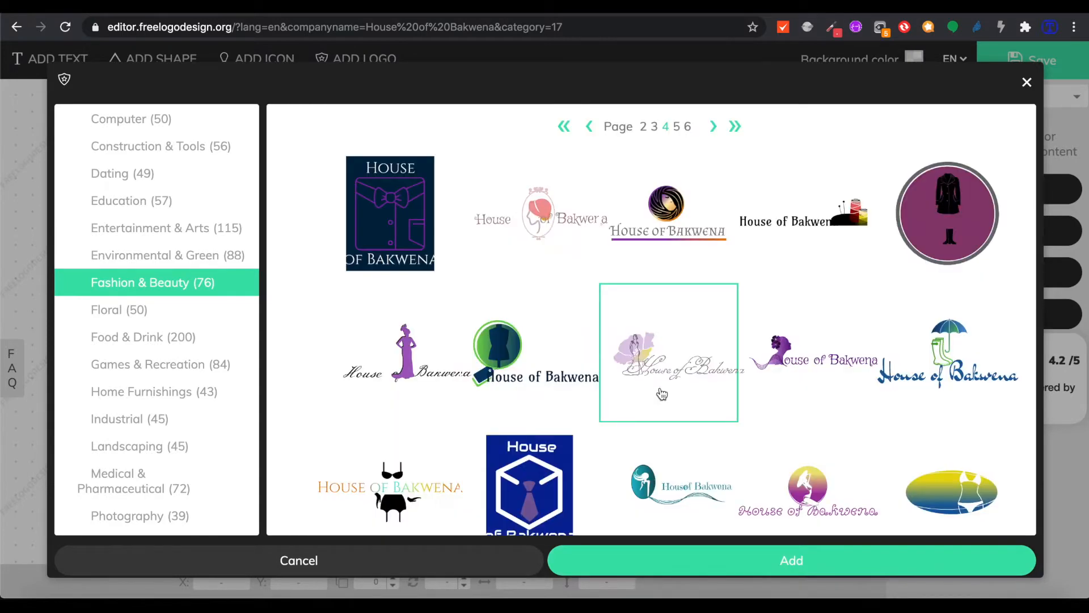
Review page 4, then switch the suggestions to the Floral category
scroll(662, 394, down, 1)
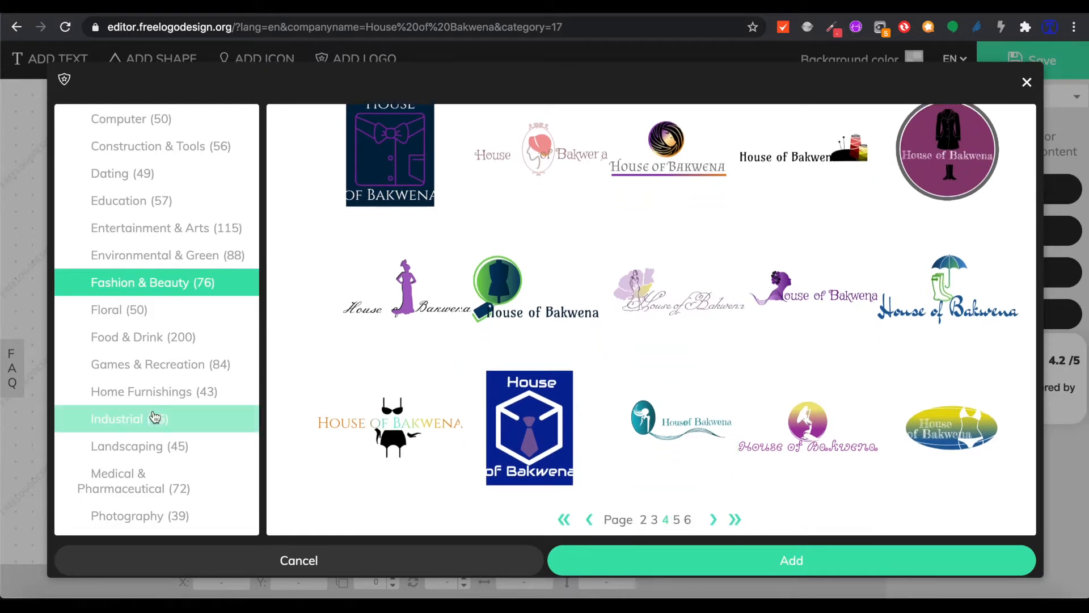
scroll(154, 417, down, 4)
scroll(154, 417, up, 8)
scroll(155, 417, up, 2)
scroll(154, 417, down, 6)
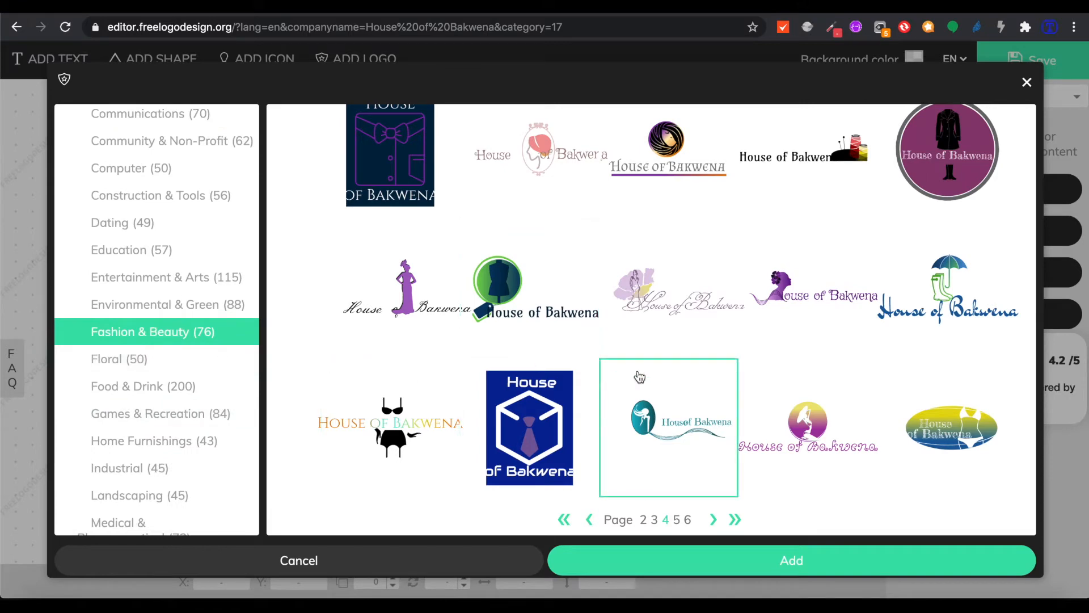
click(136, 360)
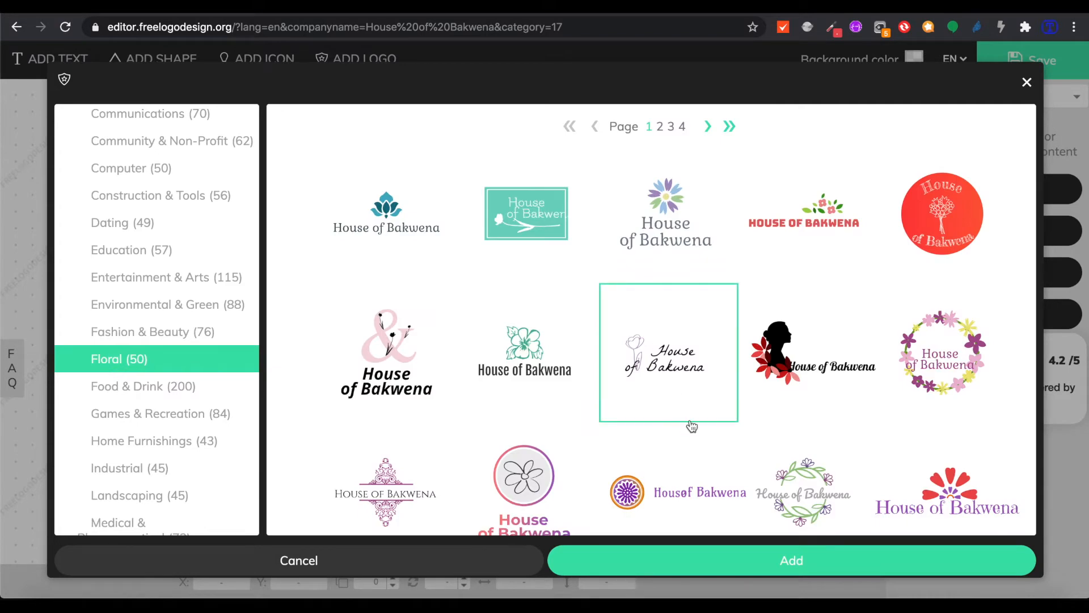
Look through page 3 of the Floral logos, then return to page 1
scroll(584, 389, down, 1)
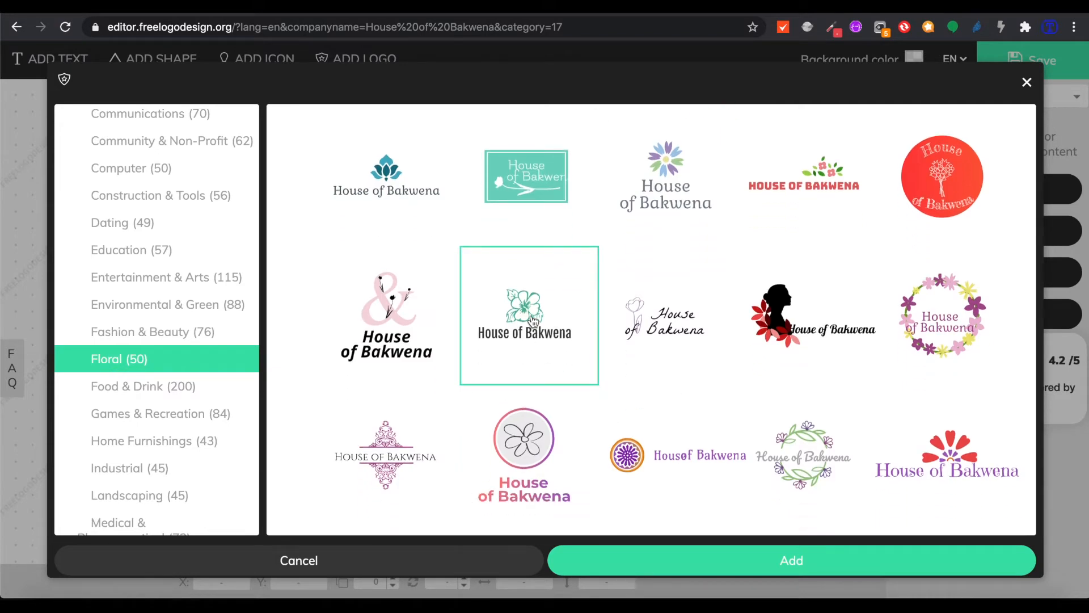
scroll(702, 402, down, 1)
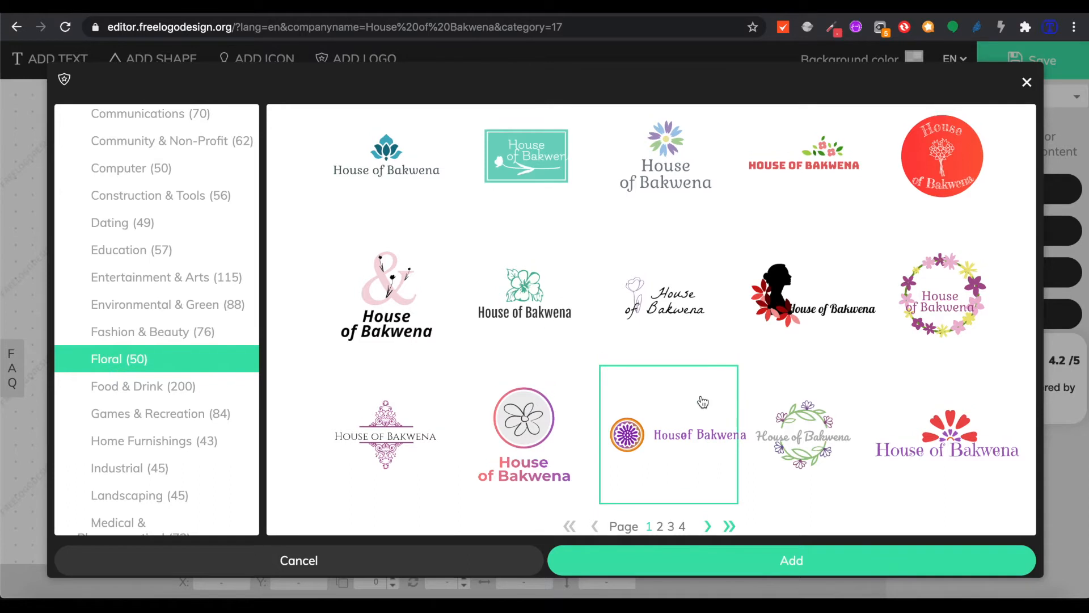
scroll(702, 402, up, 1)
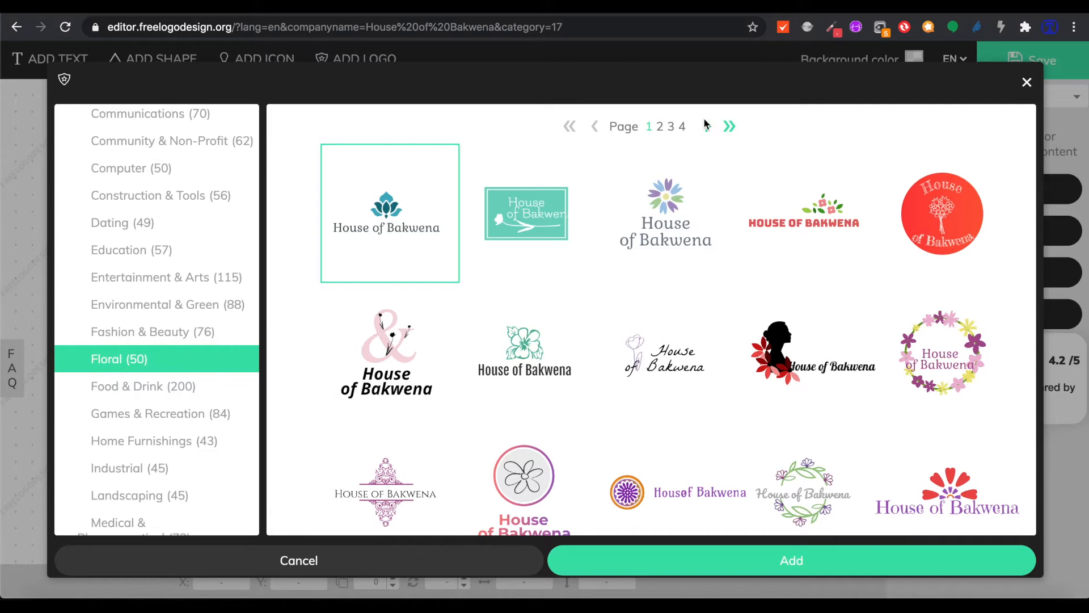
click(671, 127)
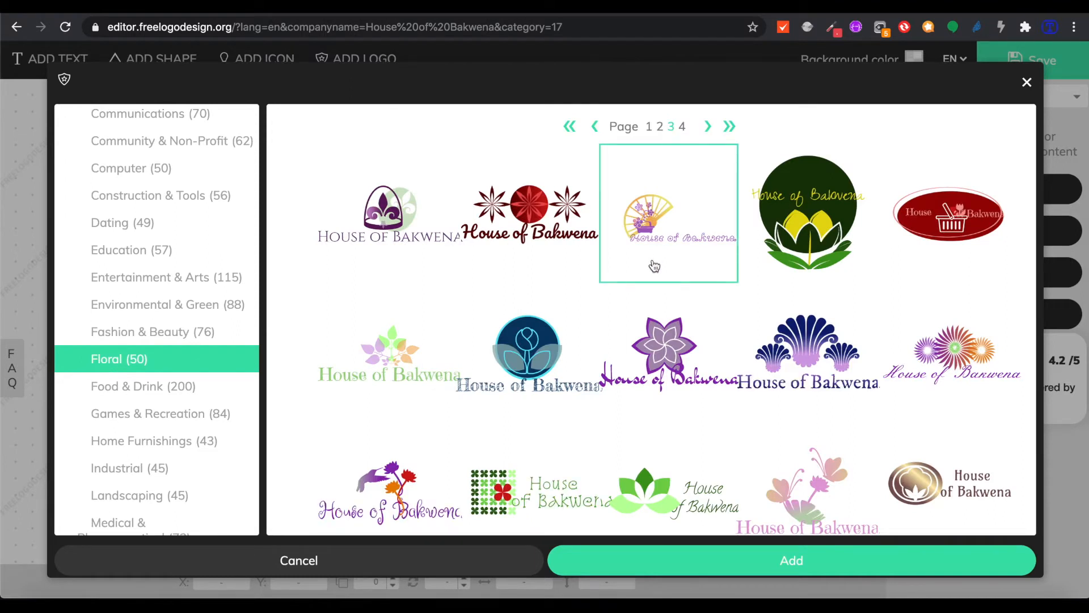
scroll(653, 265, down, 1)
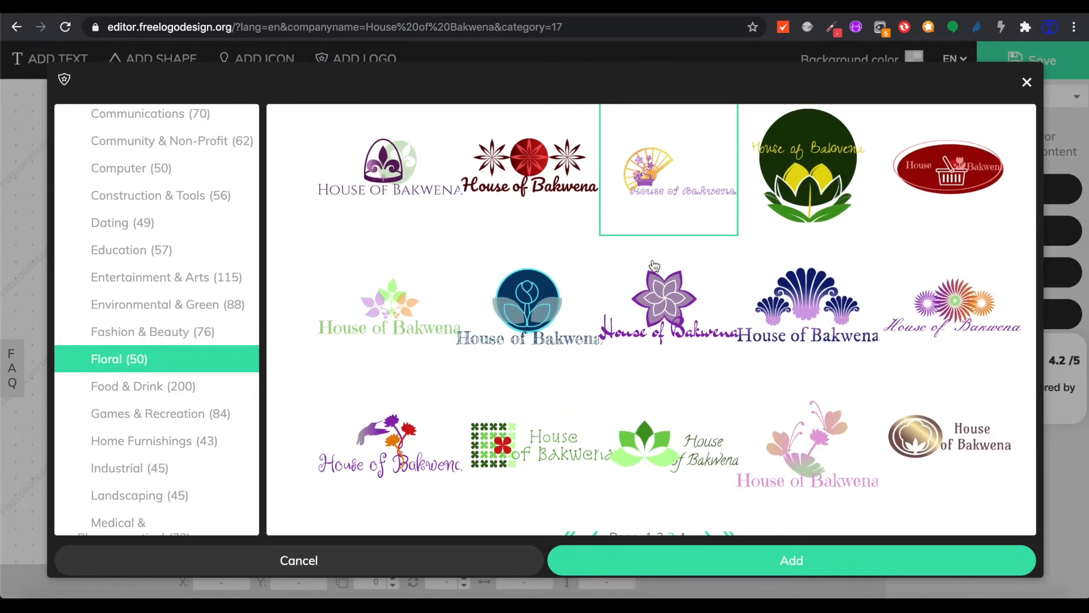
scroll(652, 265, up, 1)
click(649, 128)
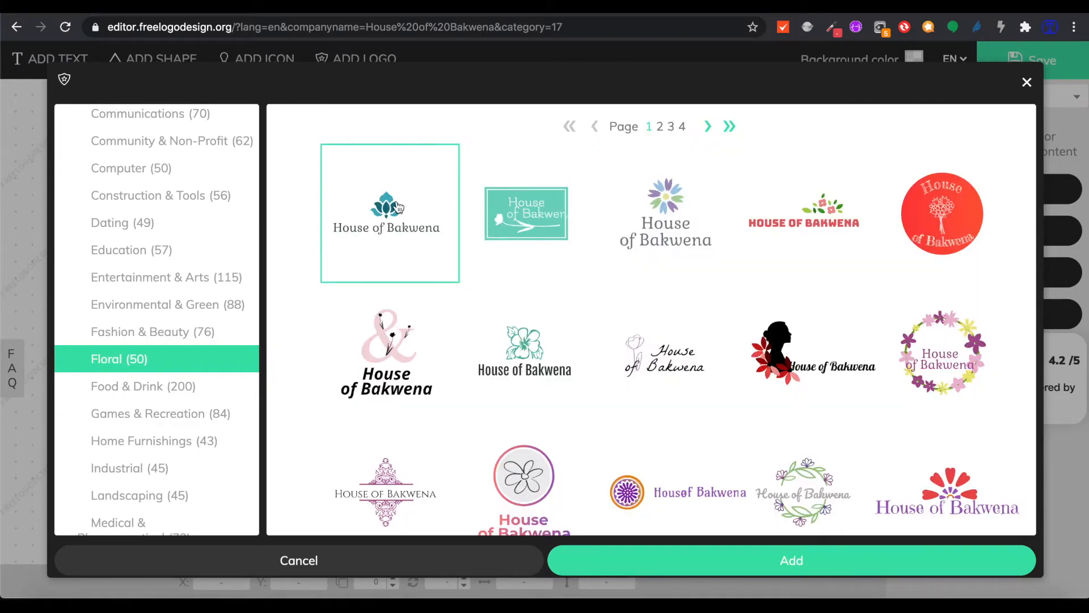
Open the teal lotus logo in the editor and adjust its light petal colour to light cyan
click(826, 561)
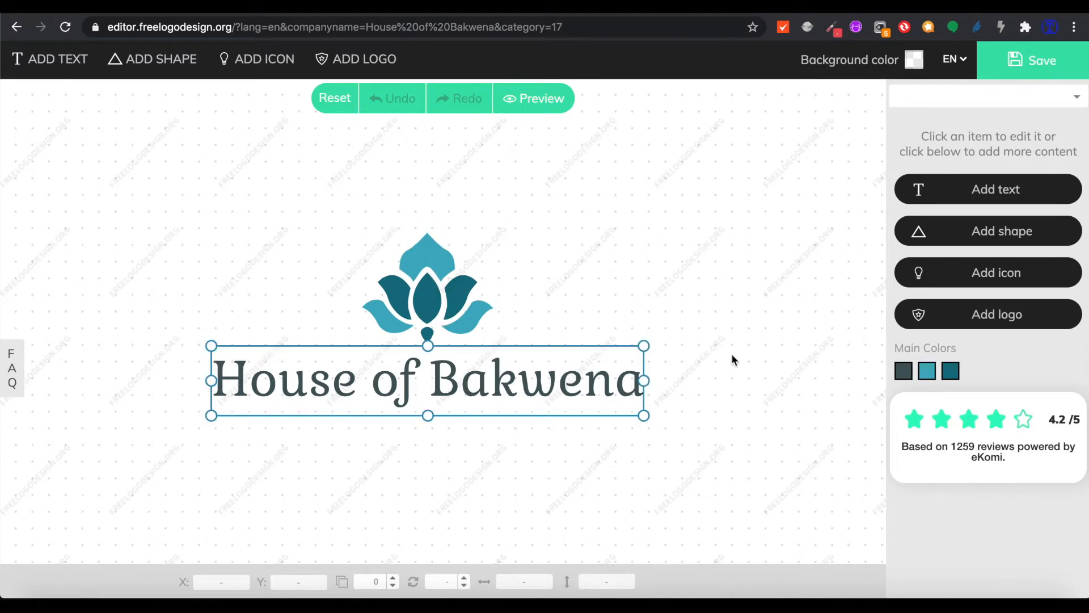
click(927, 373)
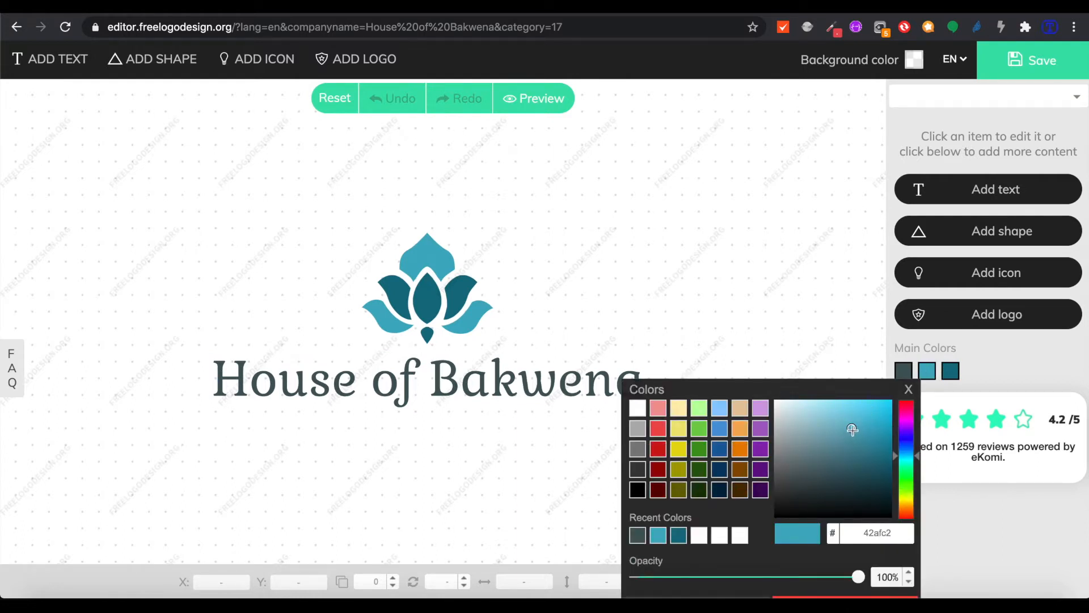
drag(896, 456, 896, 444)
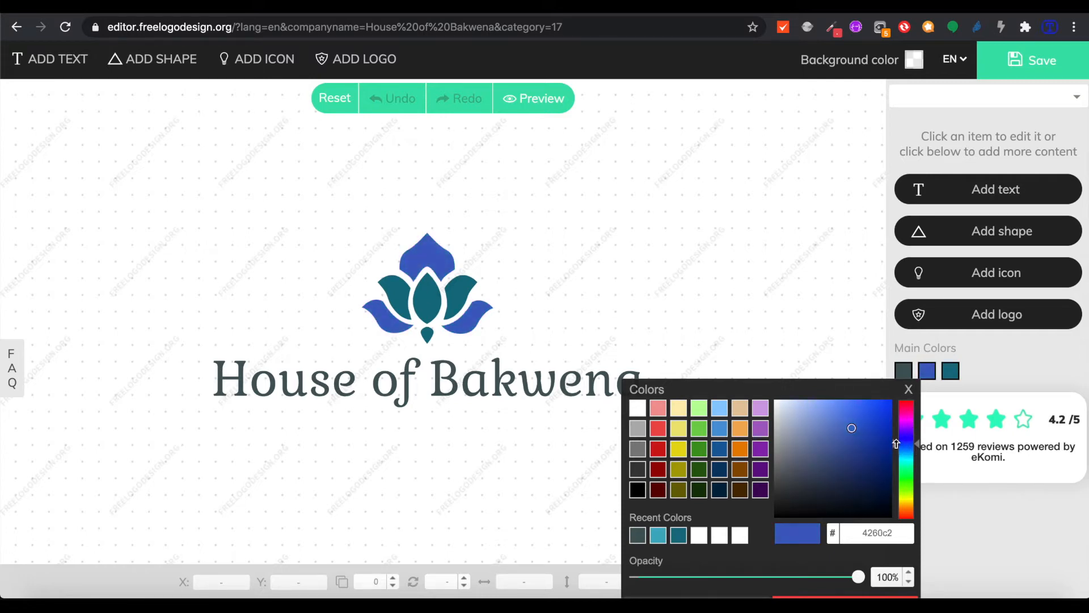
click(951, 370)
drag(903, 451, 896, 456)
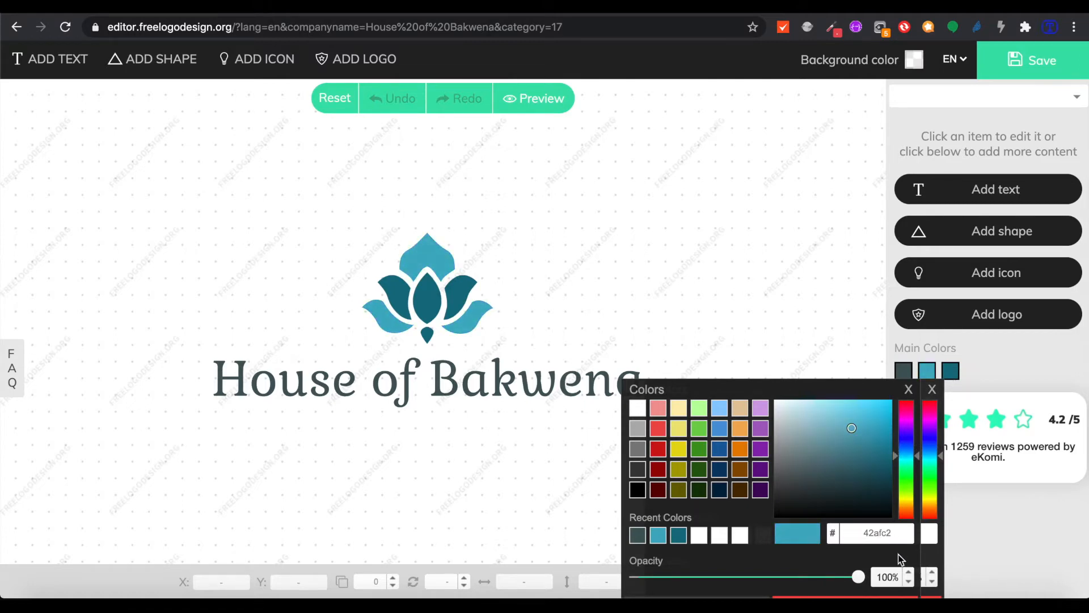
click(994, 364)
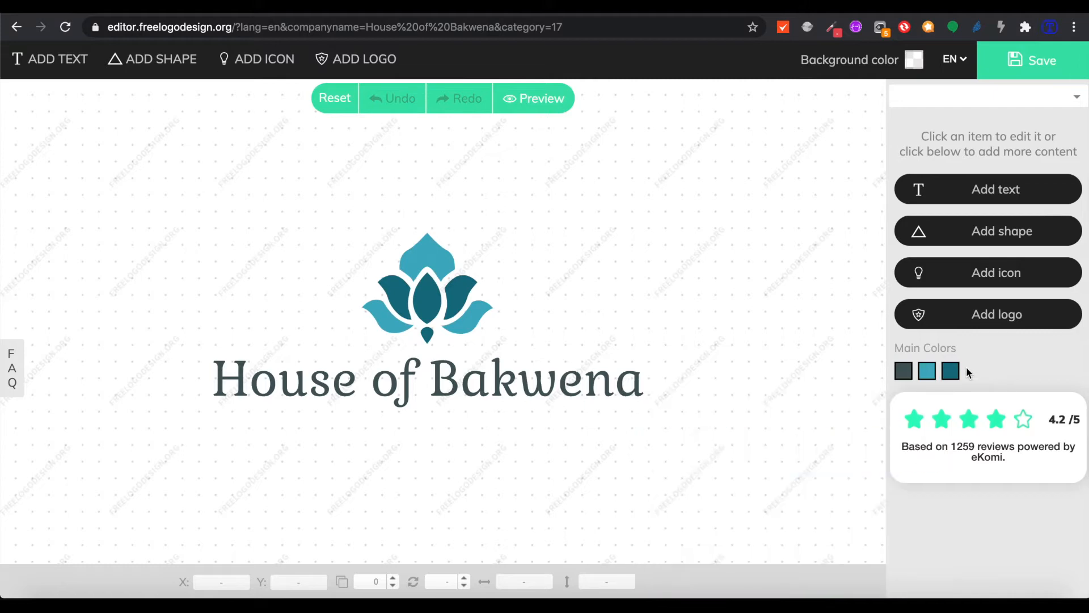
Make the inner petals dark blue and the text slate blue, then save the logo
click(953, 374)
drag(921, 456, 921, 447)
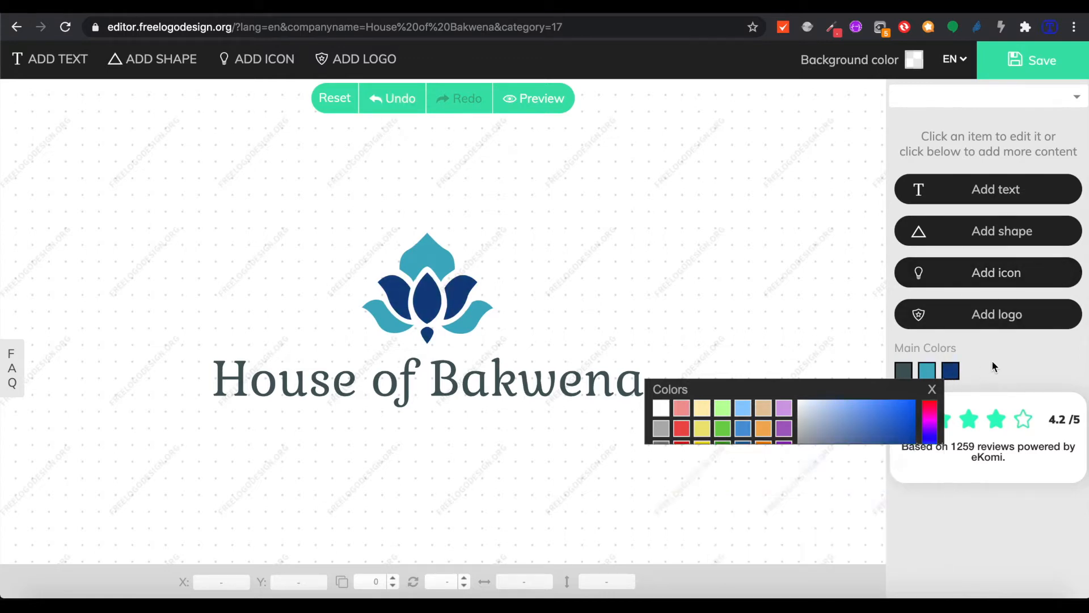
click(904, 371)
drag(874, 463, 872, 449)
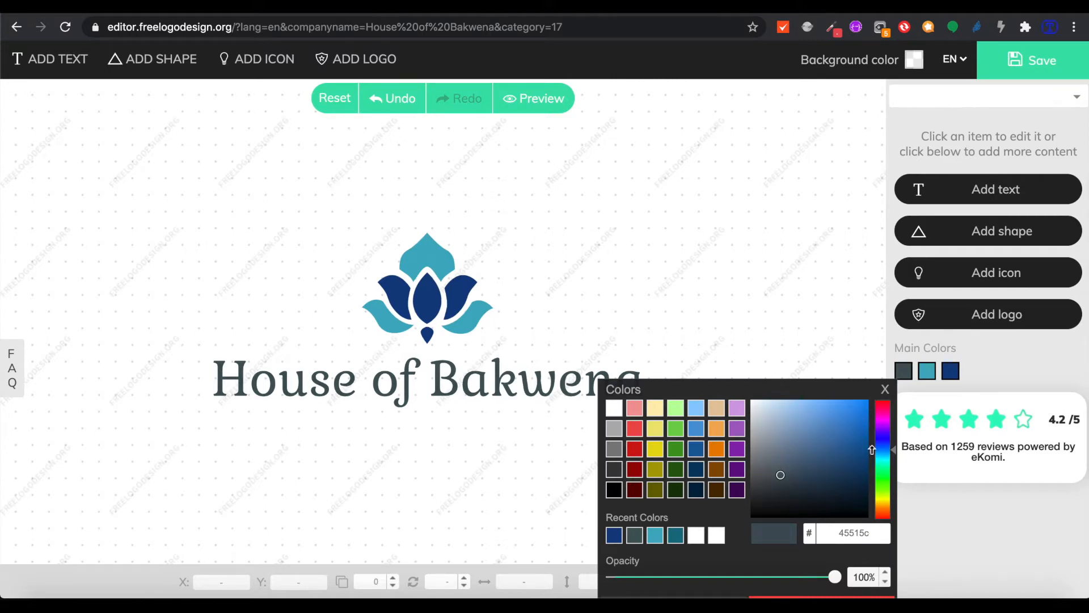
mouse_move(786, 469)
mouse_down()
mouse_move(800, 451)
mouse_move(800, 462)
mouse_up()
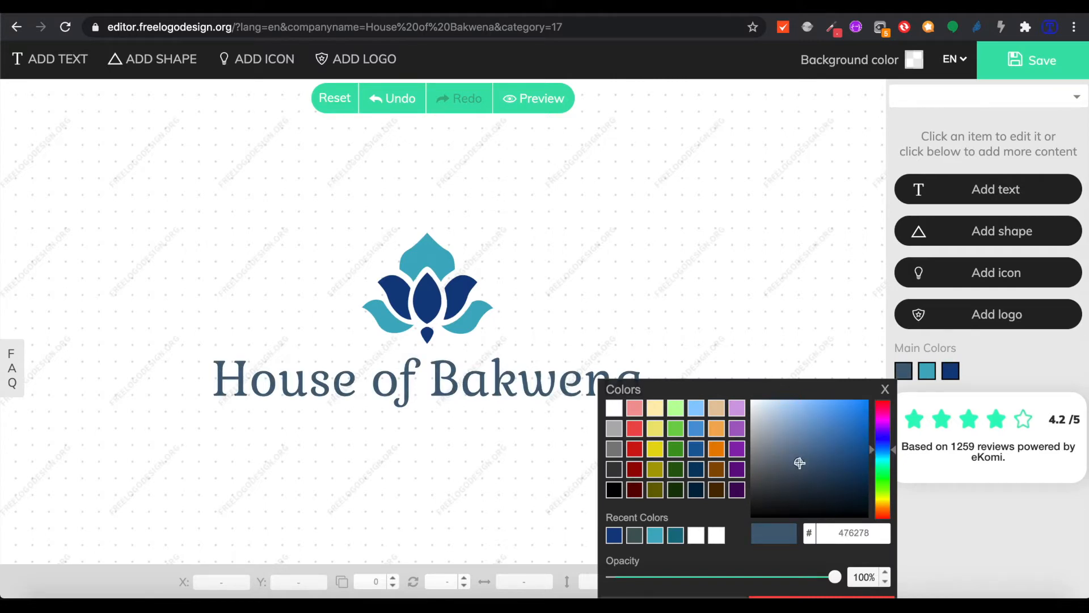
click(988, 361)
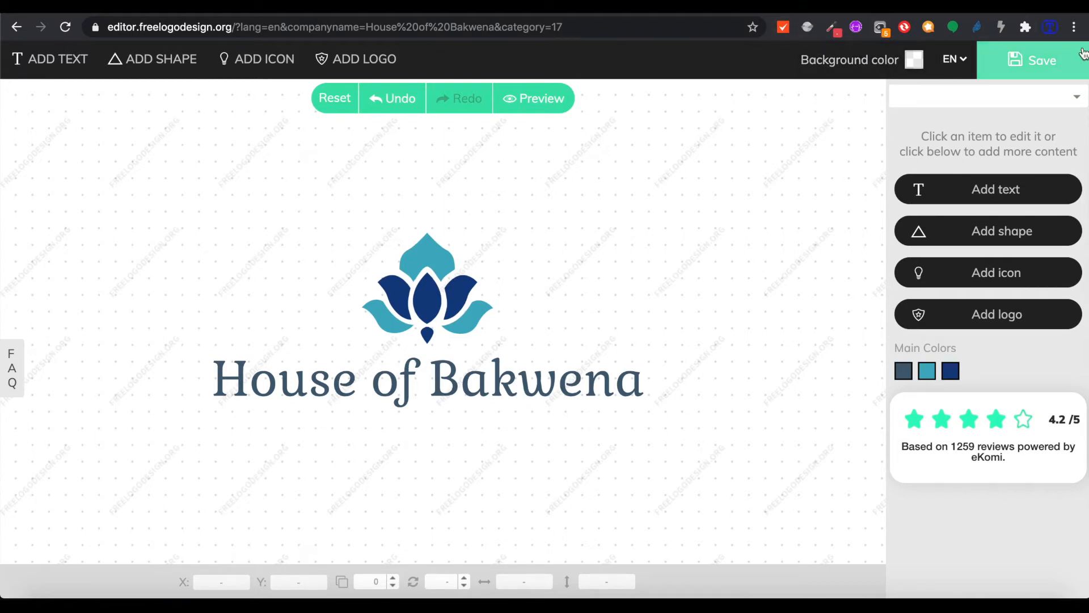
click(1068, 59)
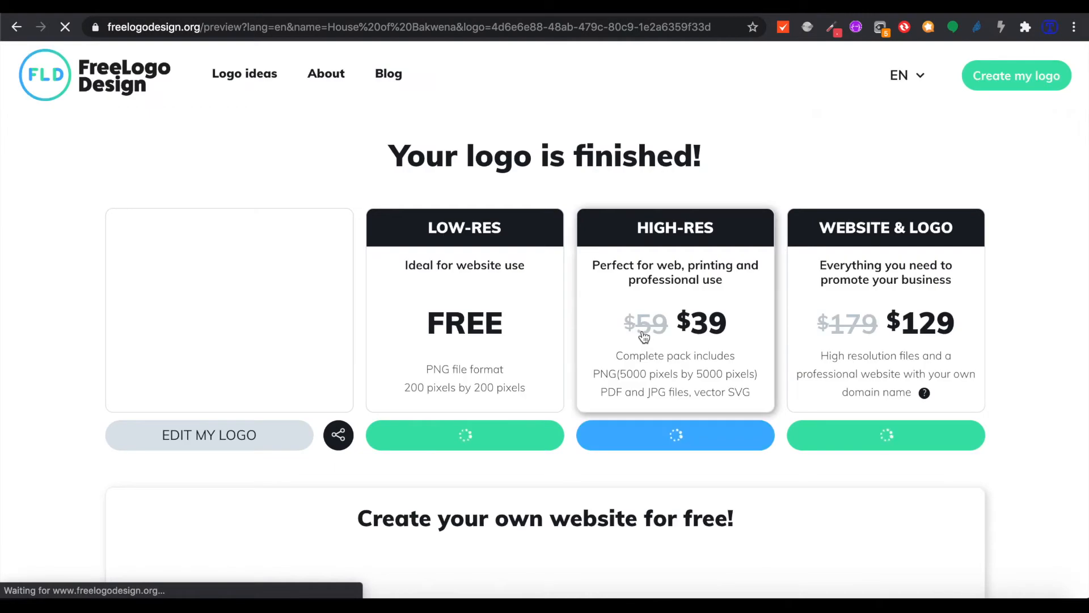
Choose the free LOW-RES download of the logo
scroll(470, 443, down, 2)
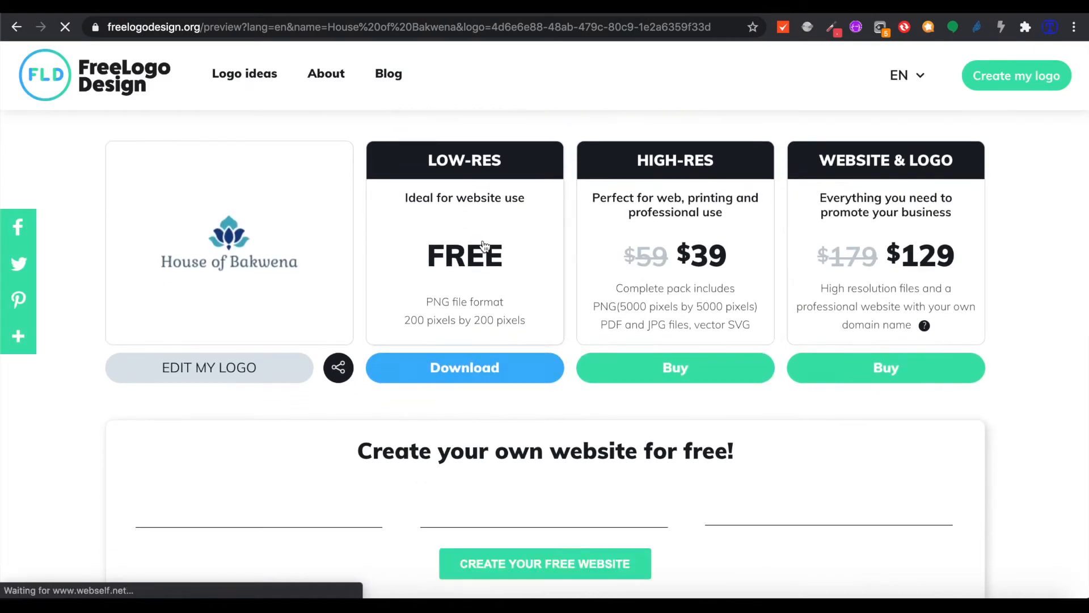
scroll(480, 420, up, 1)
scroll(478, 292, down, 2)
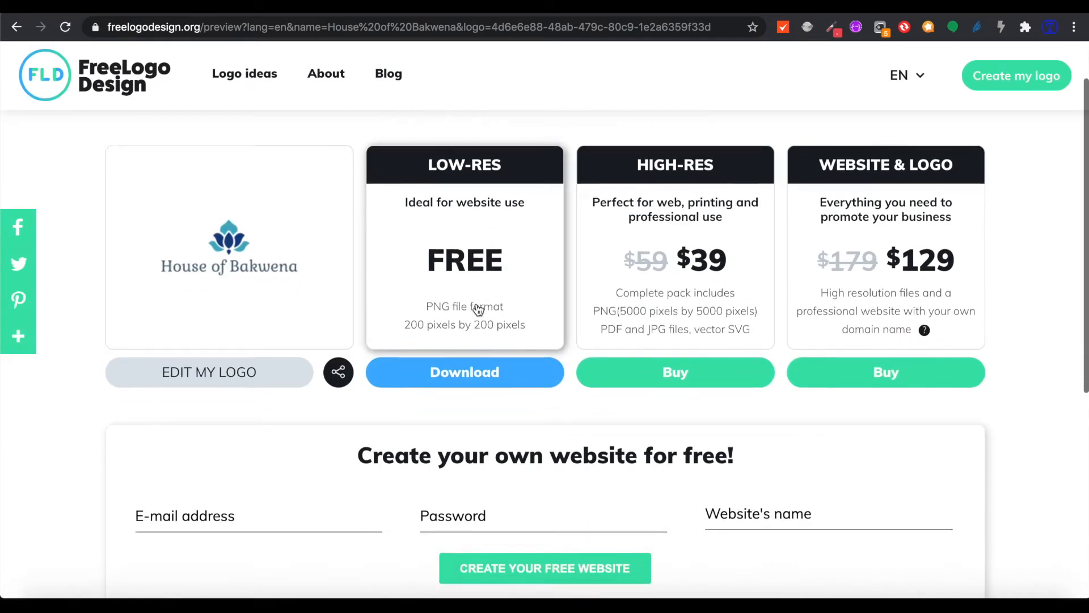
scroll(478, 309, up, 2)
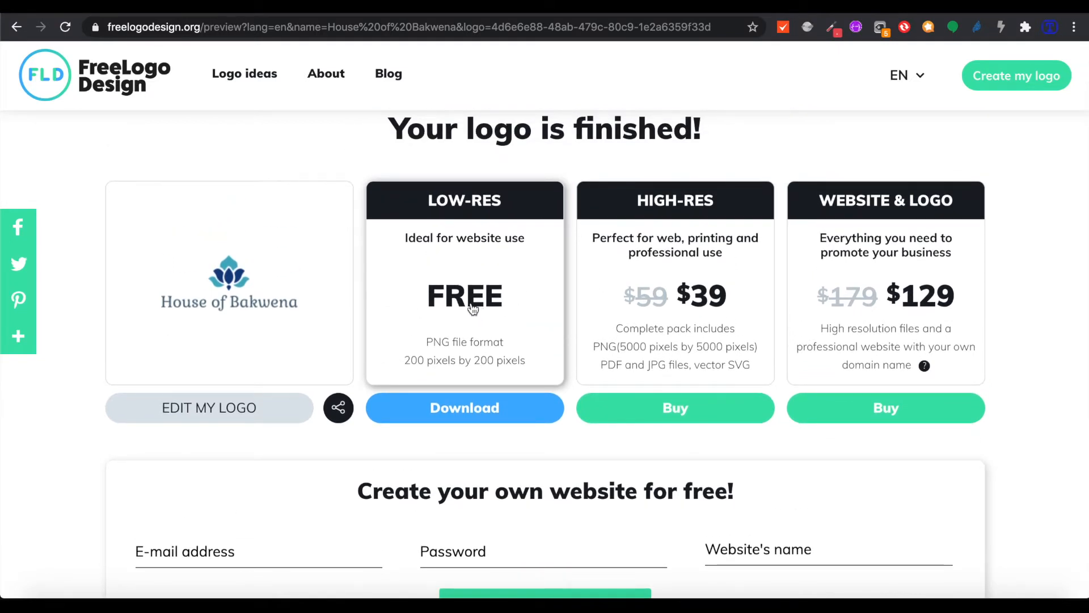
click(475, 306)
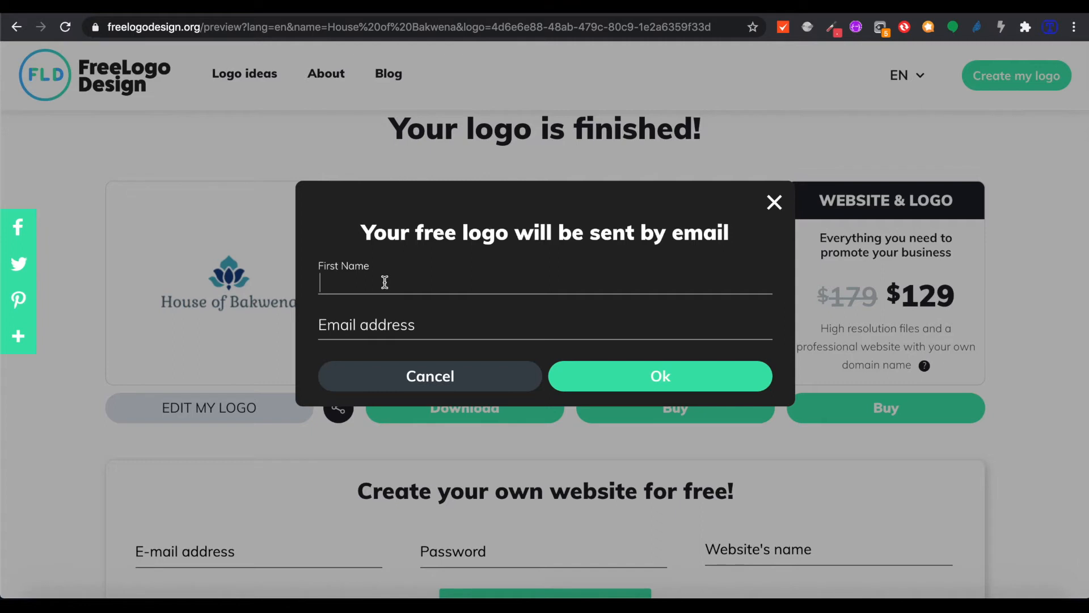
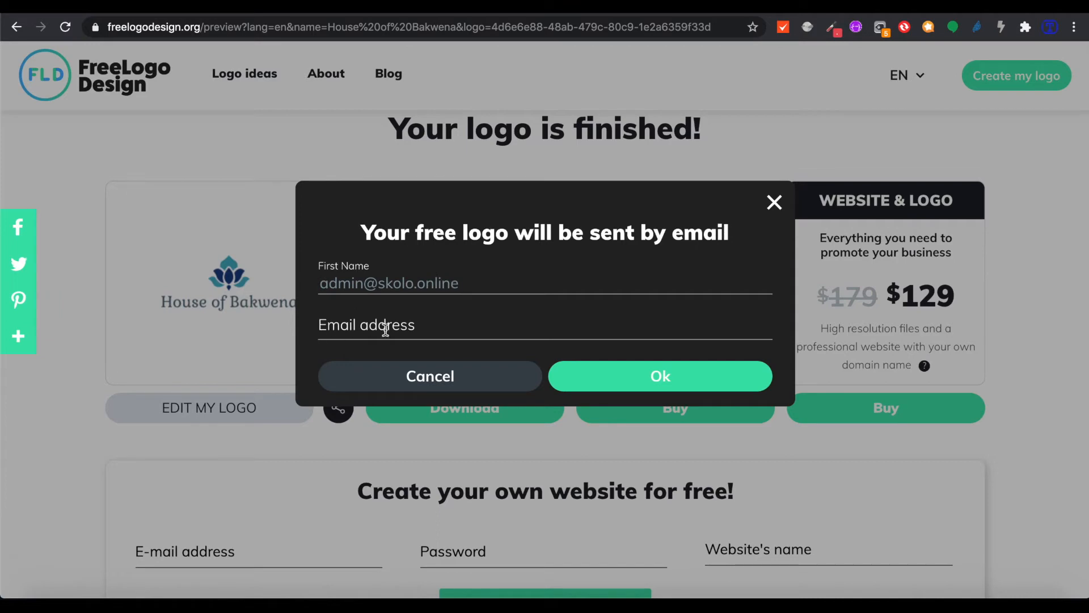
Fill in a first name and email address, submit, and close the confirmation popup
drag(472, 284, 259, 289)
key(ctrl+c)
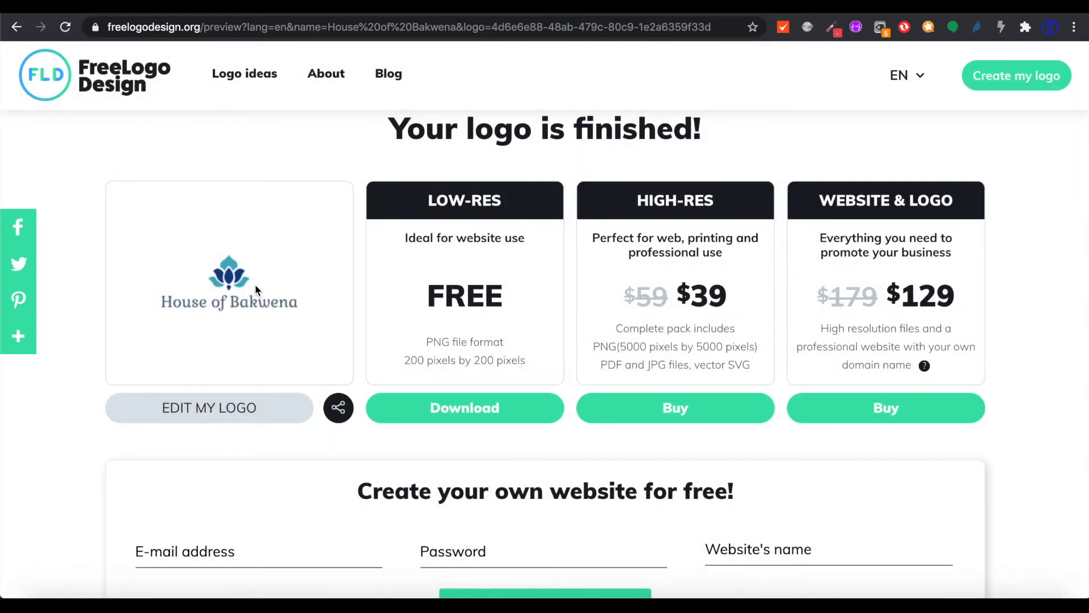
click(476, 414)
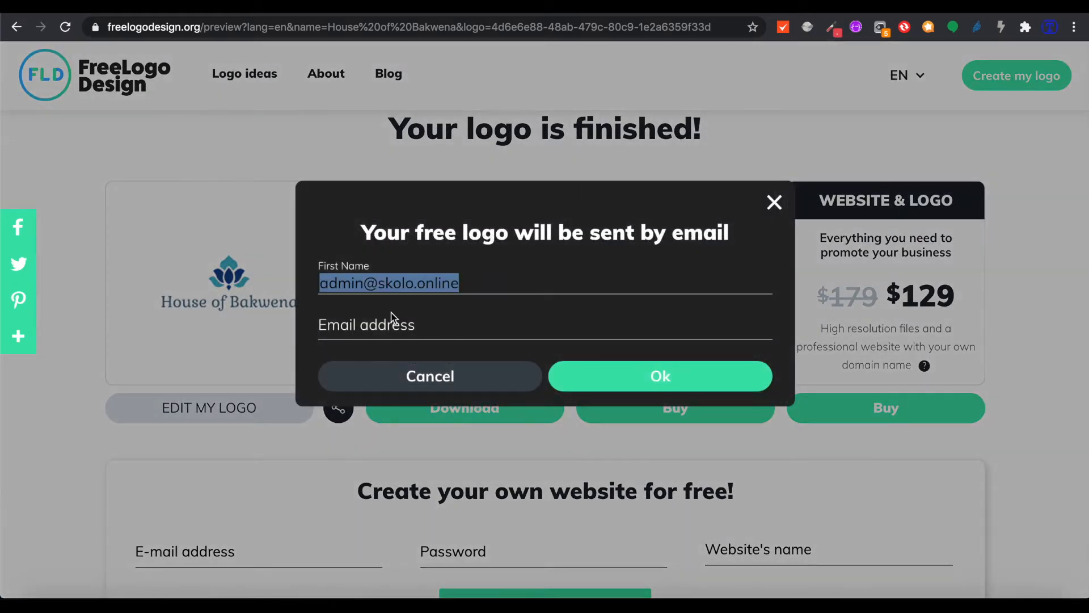
key(BackSpace)
click(397, 321)
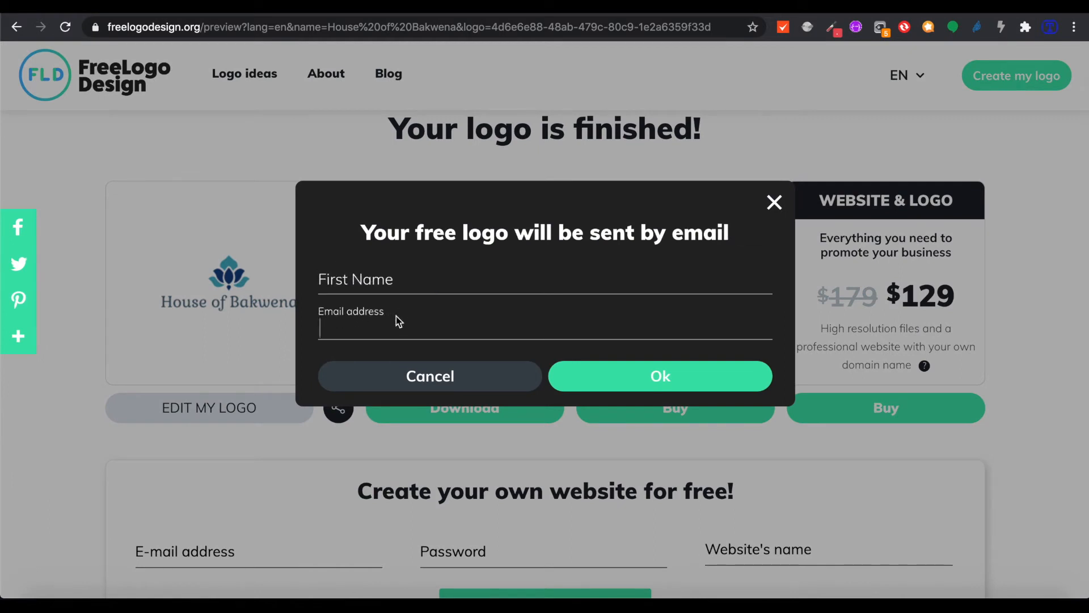
key(ctrl+v)
key(shift+Tab)
text(Admi)
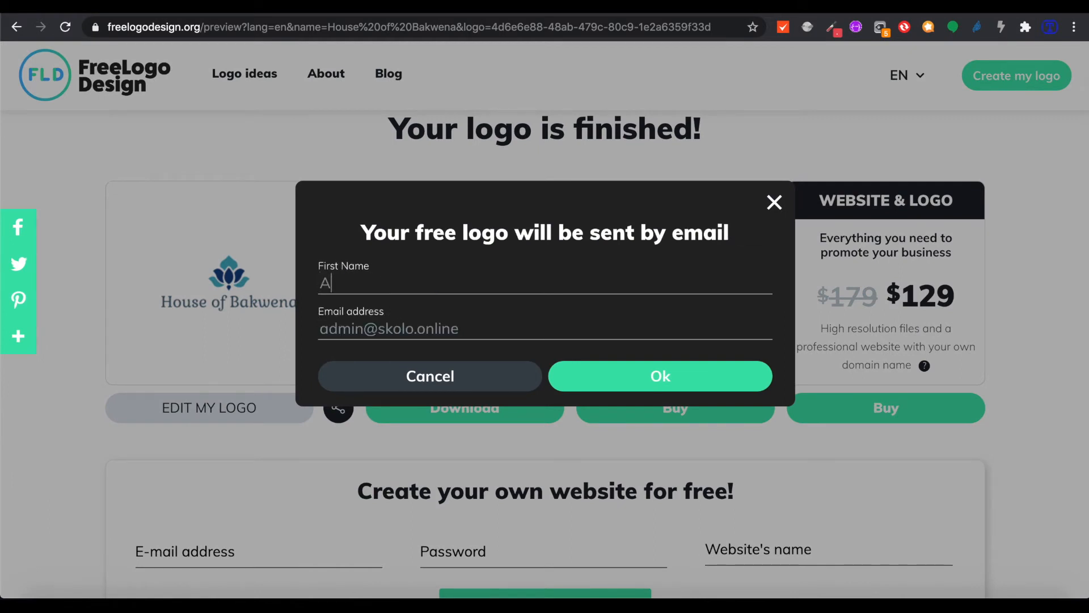
text(n Skolo)
click(661, 378)
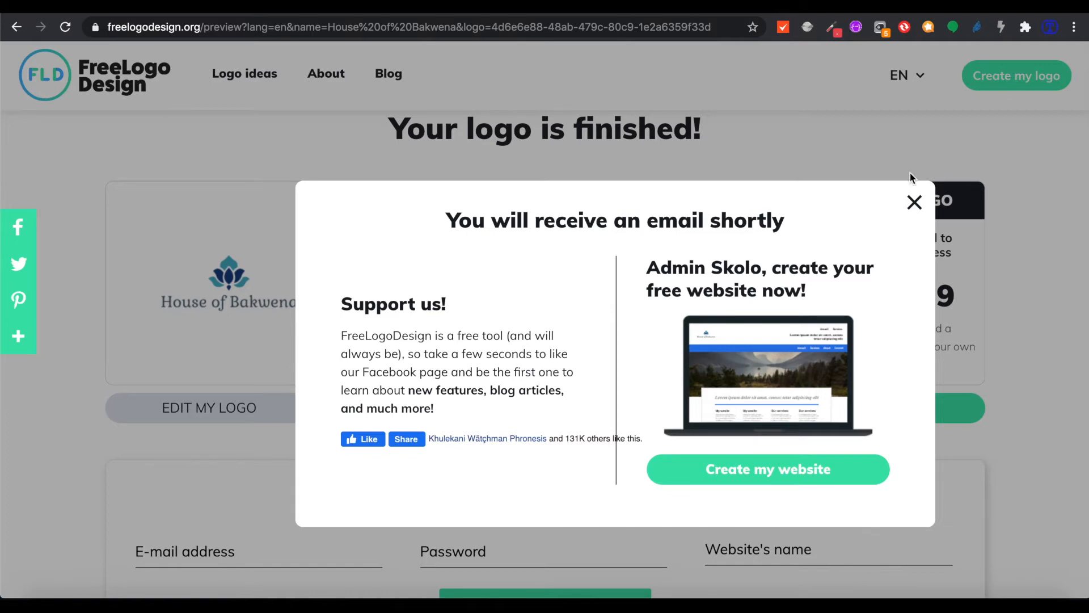
click(915, 202)
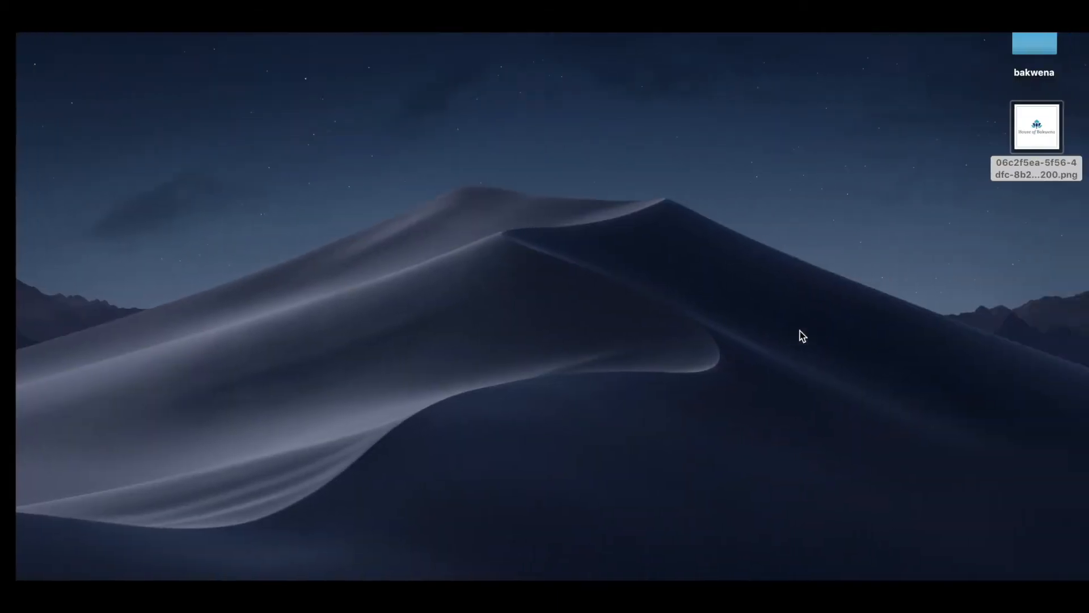
Preview the downloaded logo PNG, then close the preview
click(972, 168)
double_click(1037, 141)
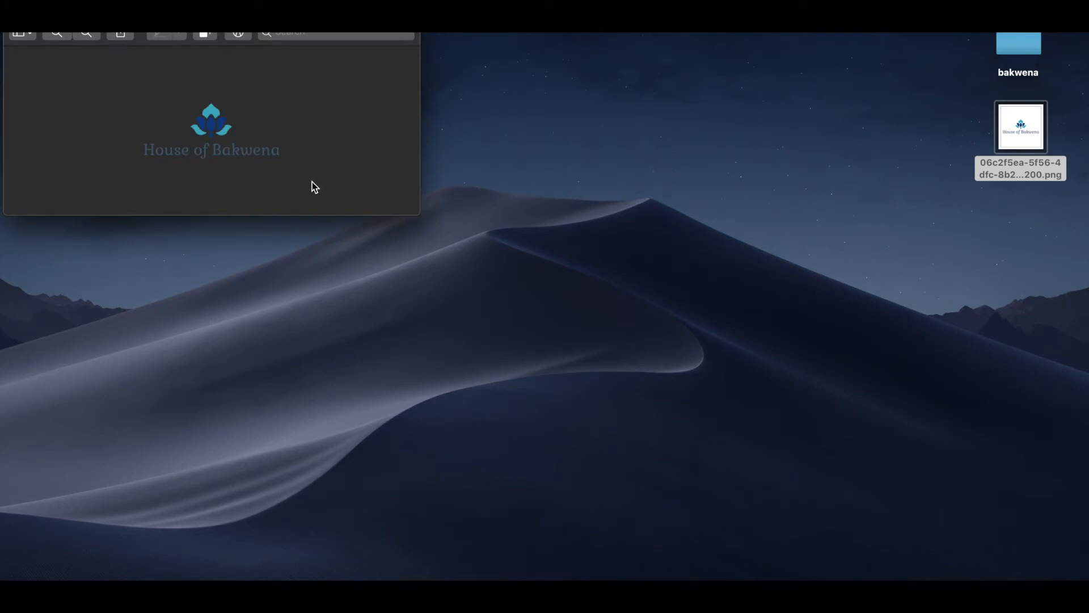
key(super+w)
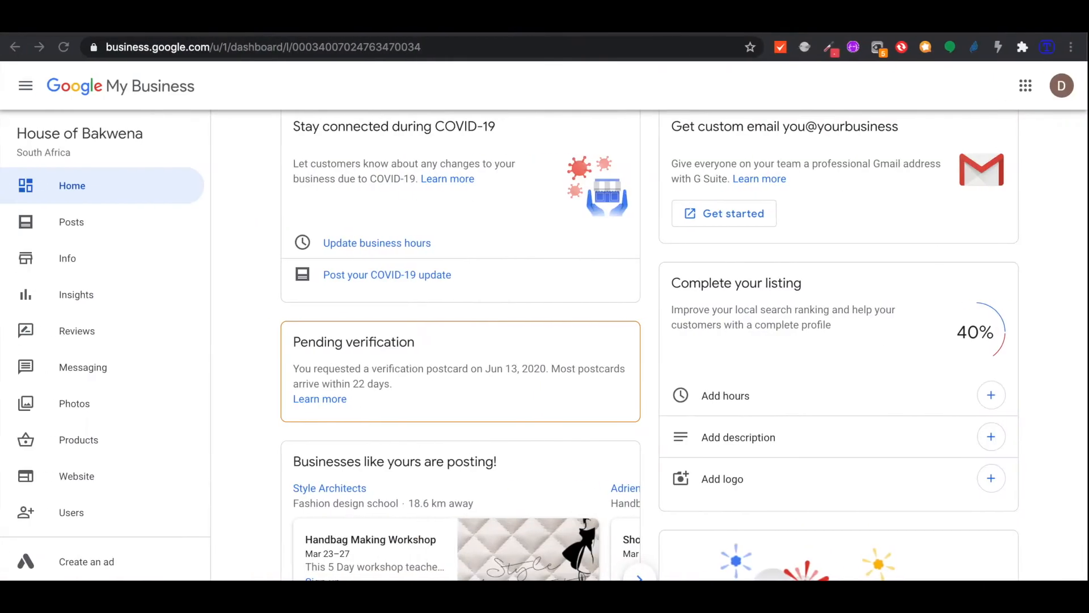
Go to Add logo on the dashboard and choose a photo on the Logo card
scroll(516, 433, down, 2)
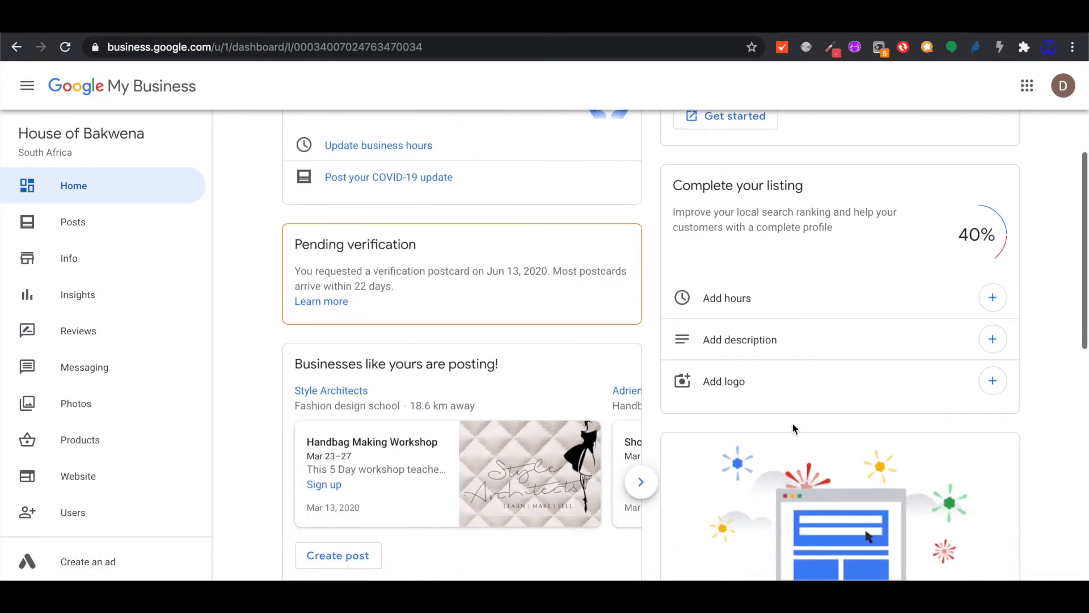
scroll(540, 301, up, 2)
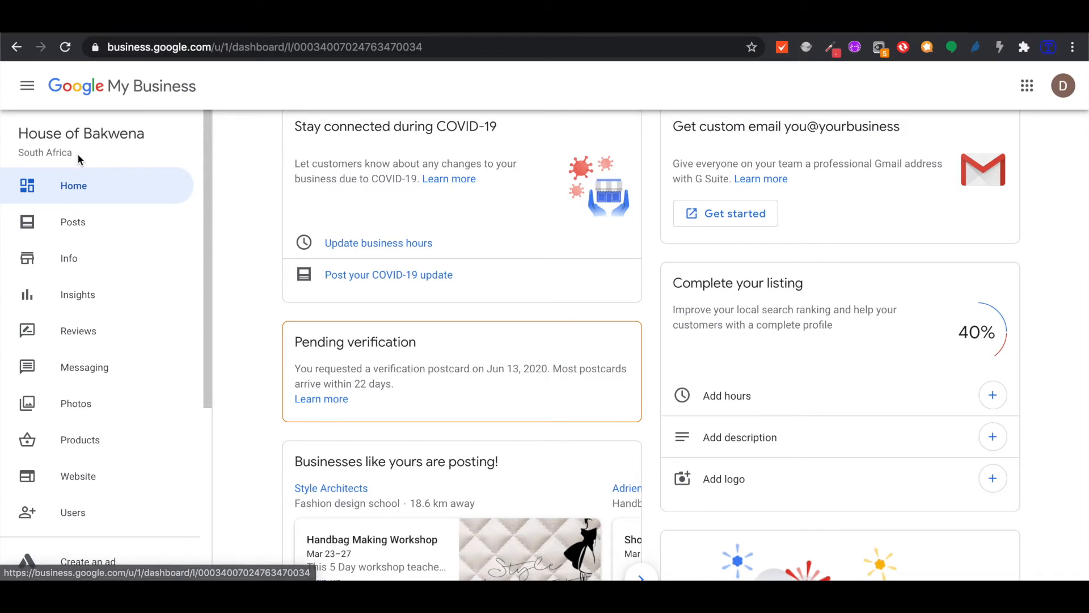
scroll(754, 382, down, 2)
scroll(754, 379, down, 1)
scroll(753, 379, up, 2)
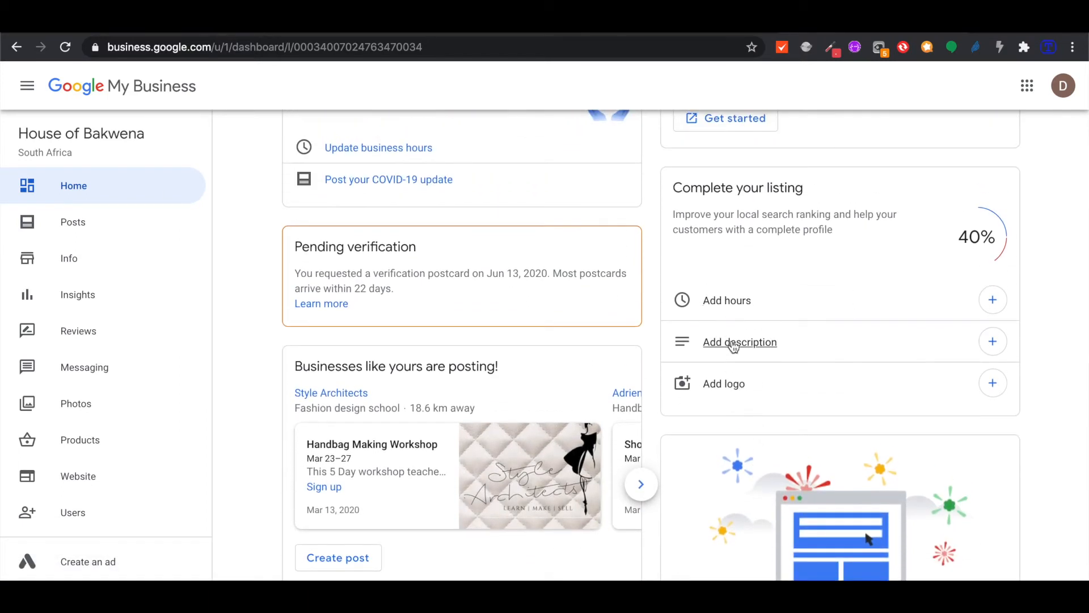
click(722, 384)
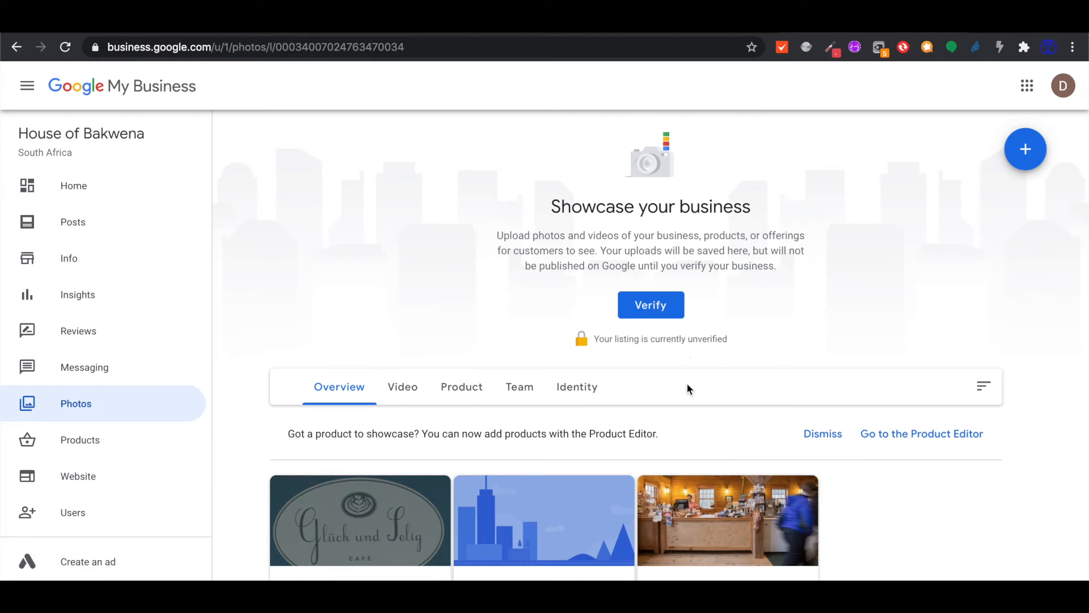
scroll(686, 383, down, 4)
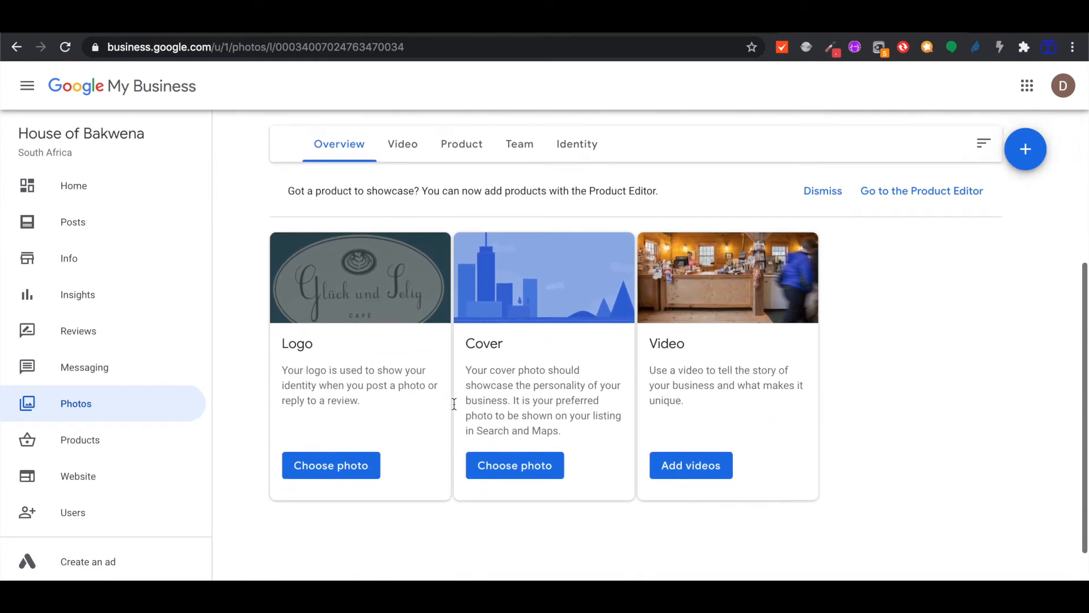
click(333, 465)
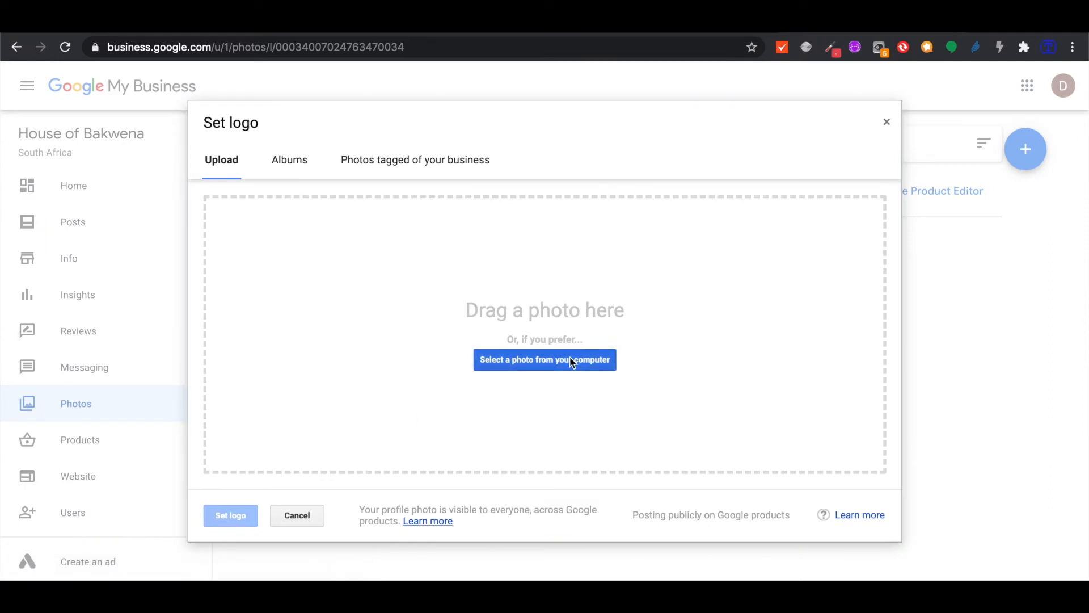
Upload the House of Bakwena PNG, widen the crop around the full logo, and set it as logo
click(572, 363)
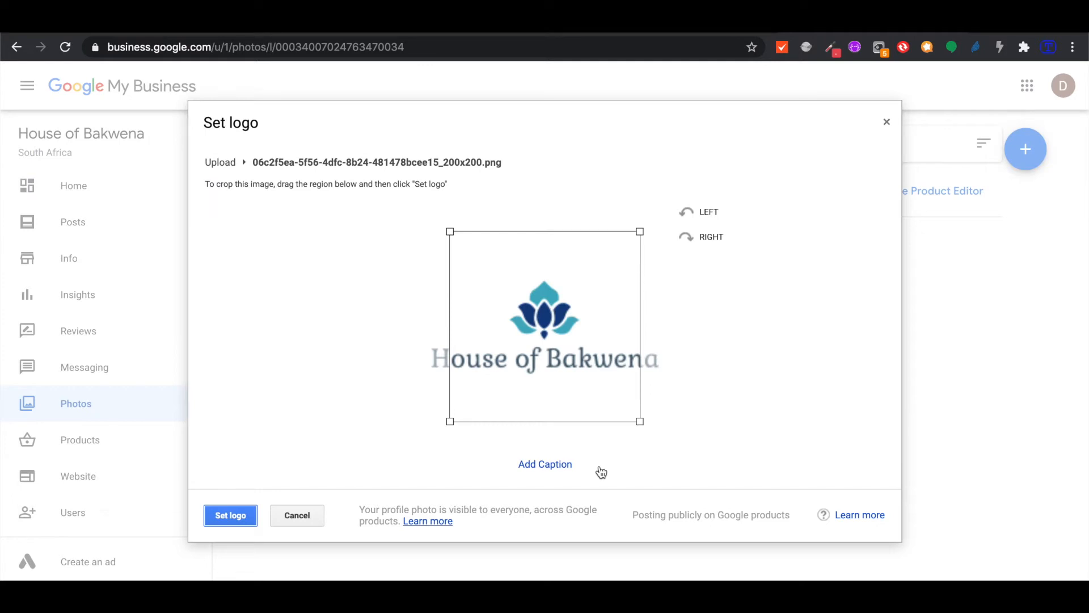
drag(640, 422, 724, 473)
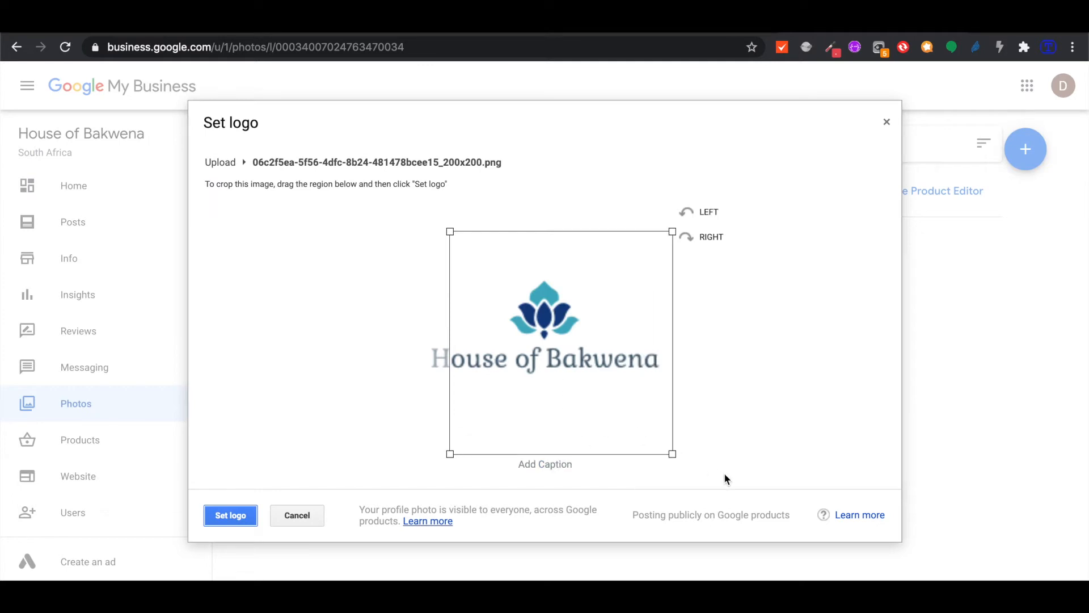
drag(450, 229, 357, 200)
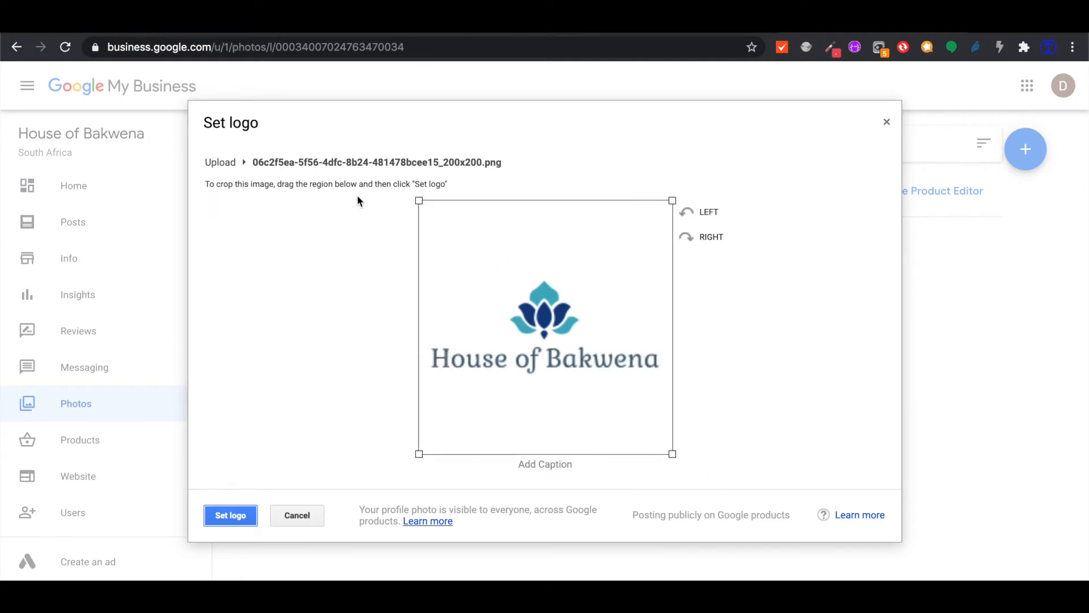
click(233, 517)
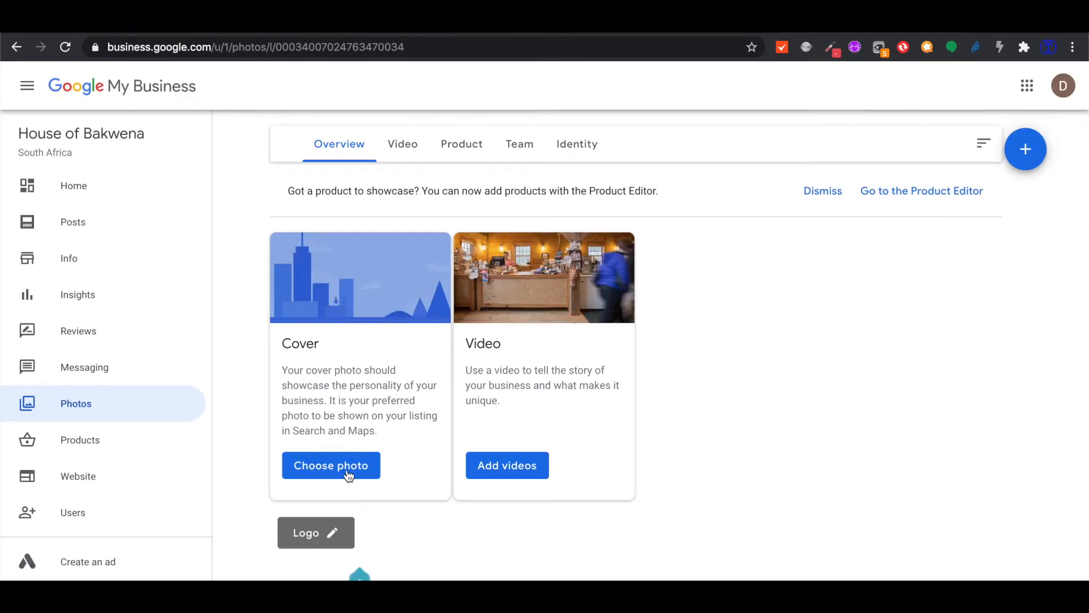
Upload the woven handbag image as the listing's cover photo, then open a new browser tab
click(348, 471)
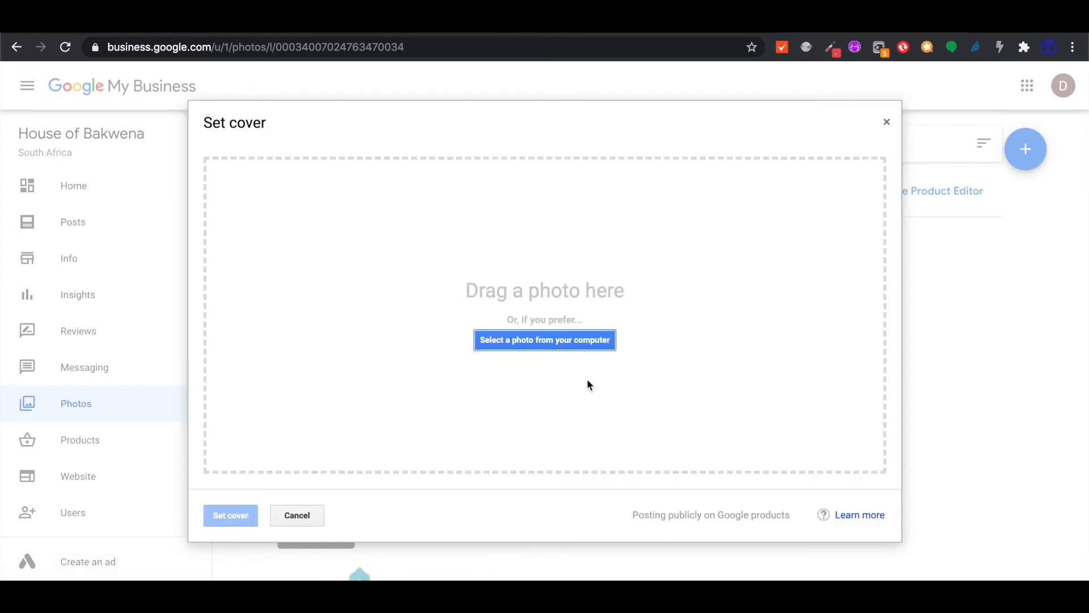
click(553, 341)
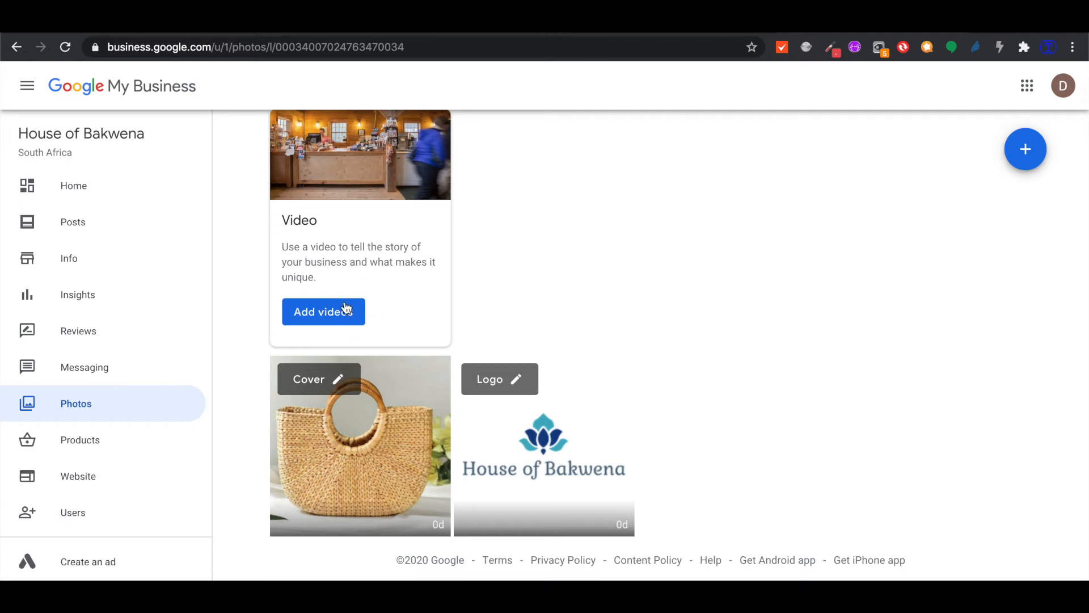
scroll(582, 256, up, 6)
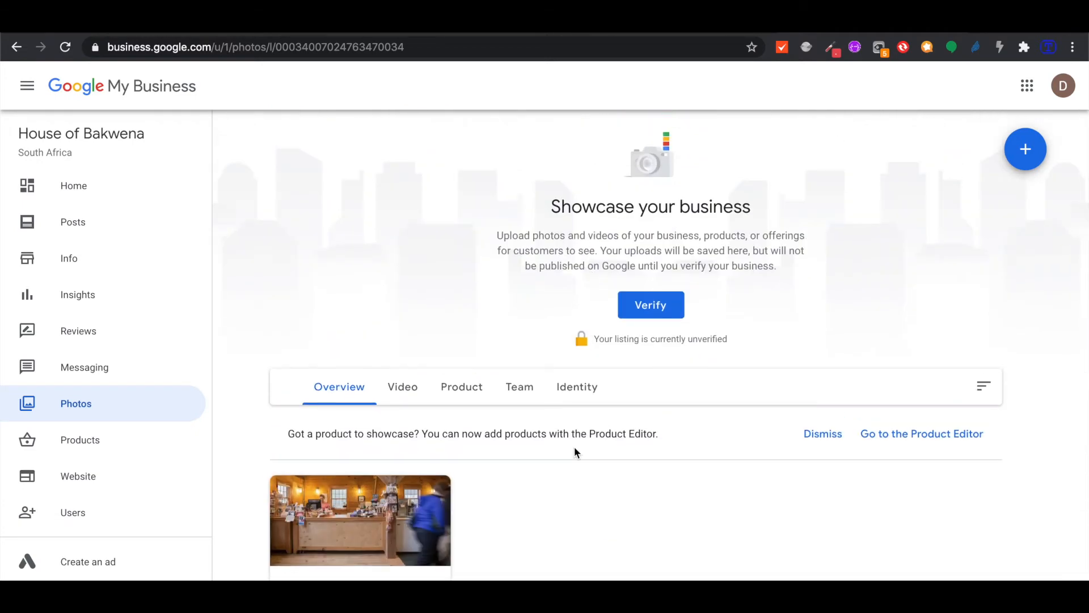
scroll(574, 448, down, 6)
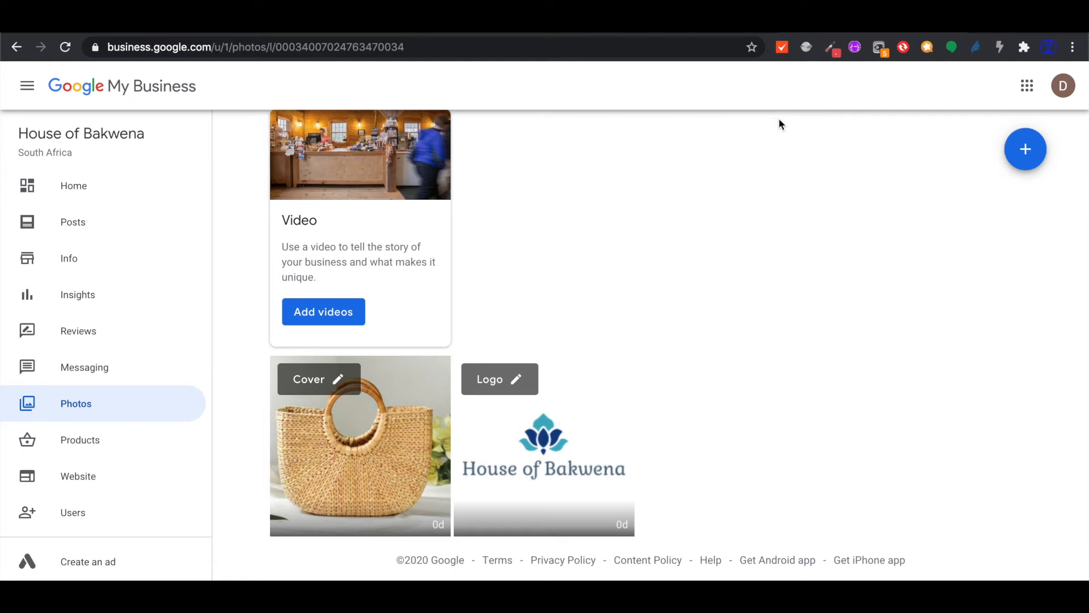
click(984, 26)
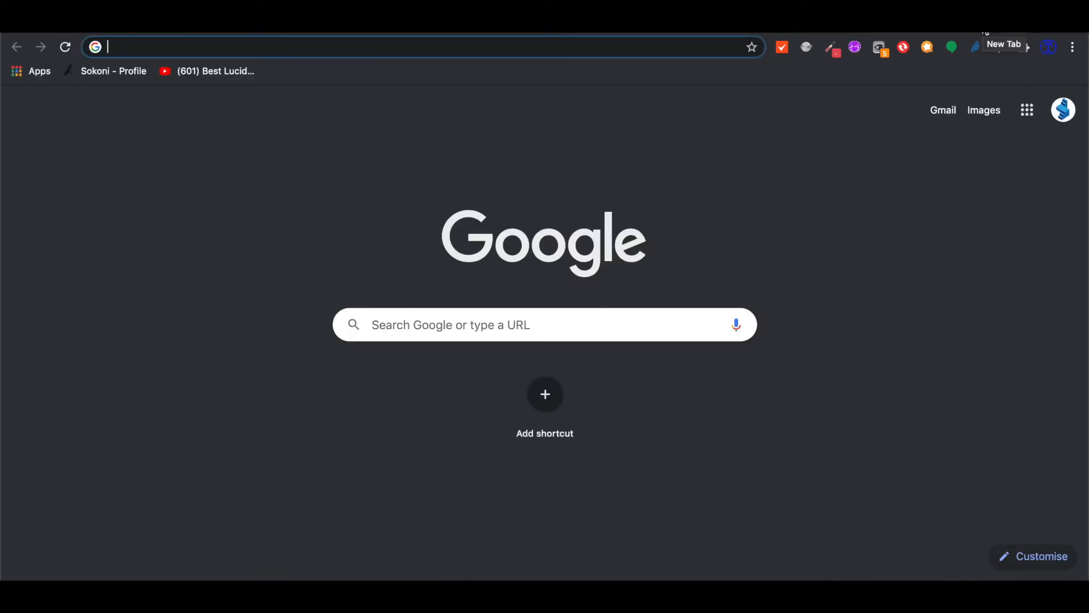
Go to pixabay.com and search for 'hand bags'
text(pixabay)
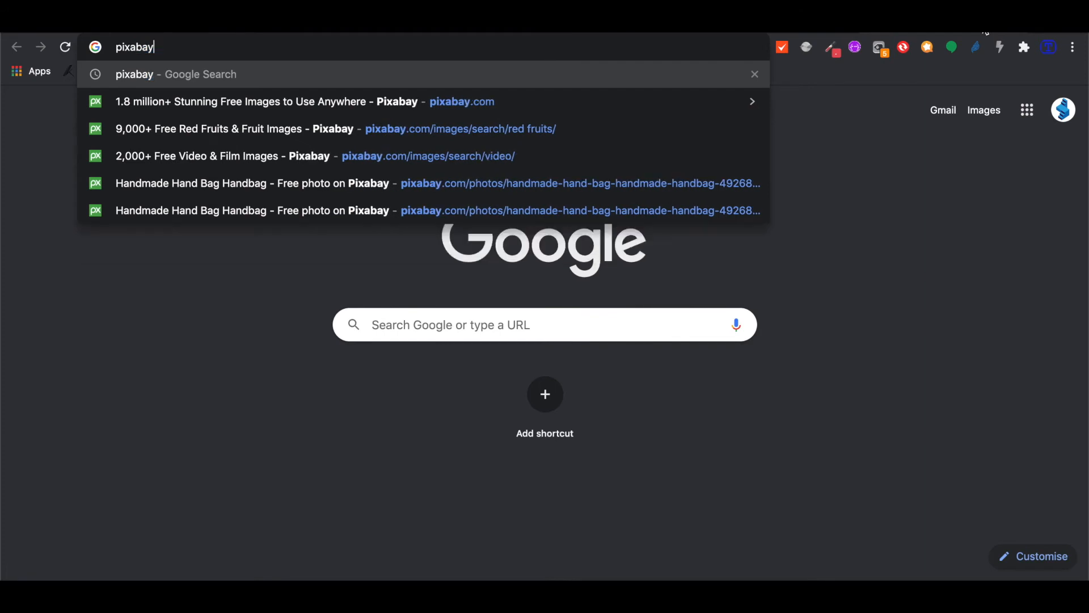
text(.com)
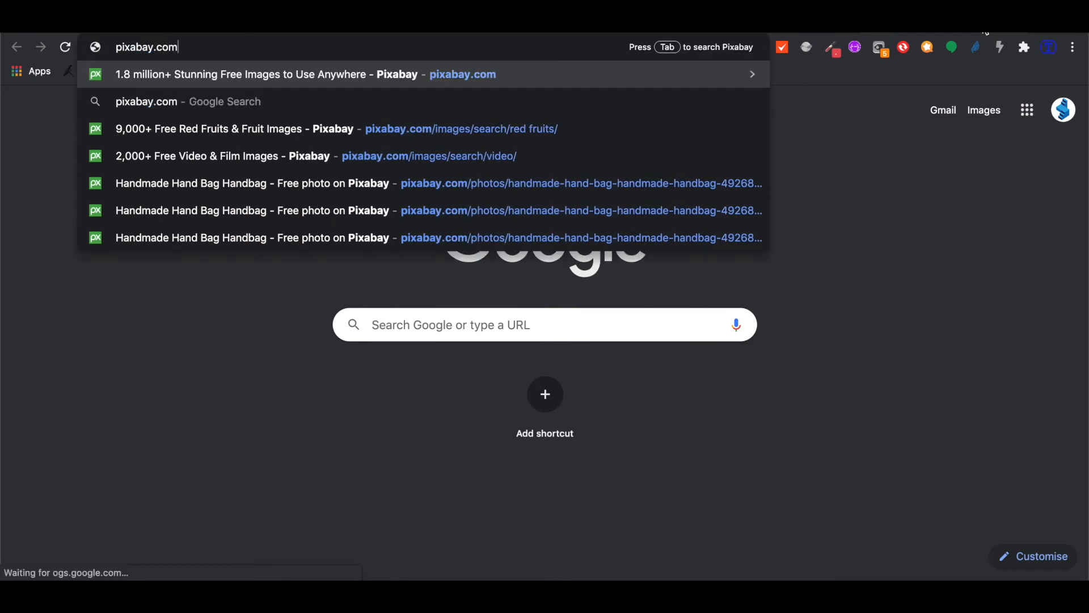
key(Return)
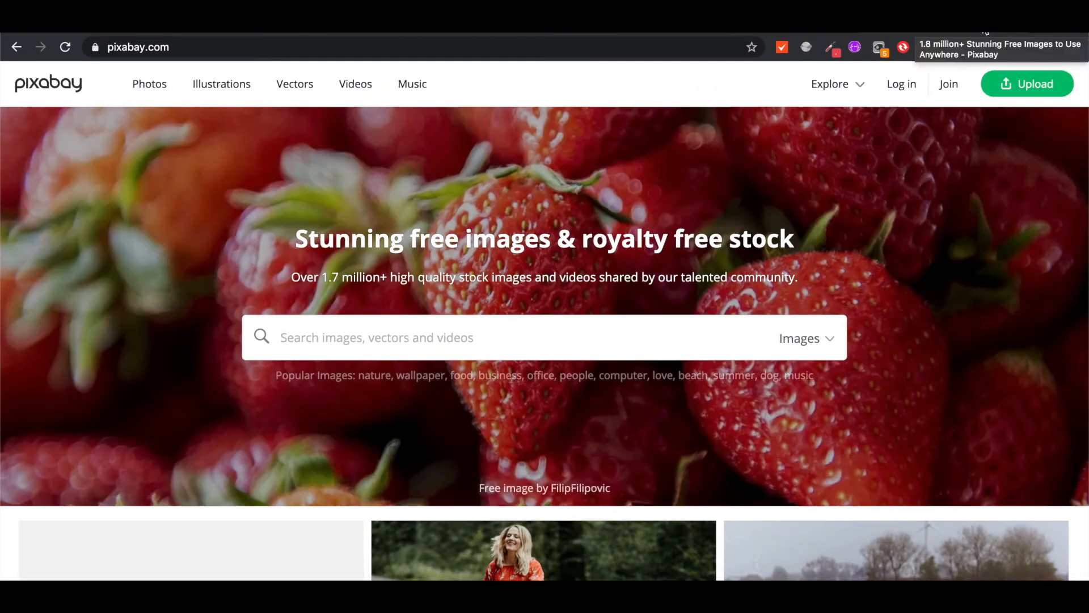
scroll(577, 493, down, 4)
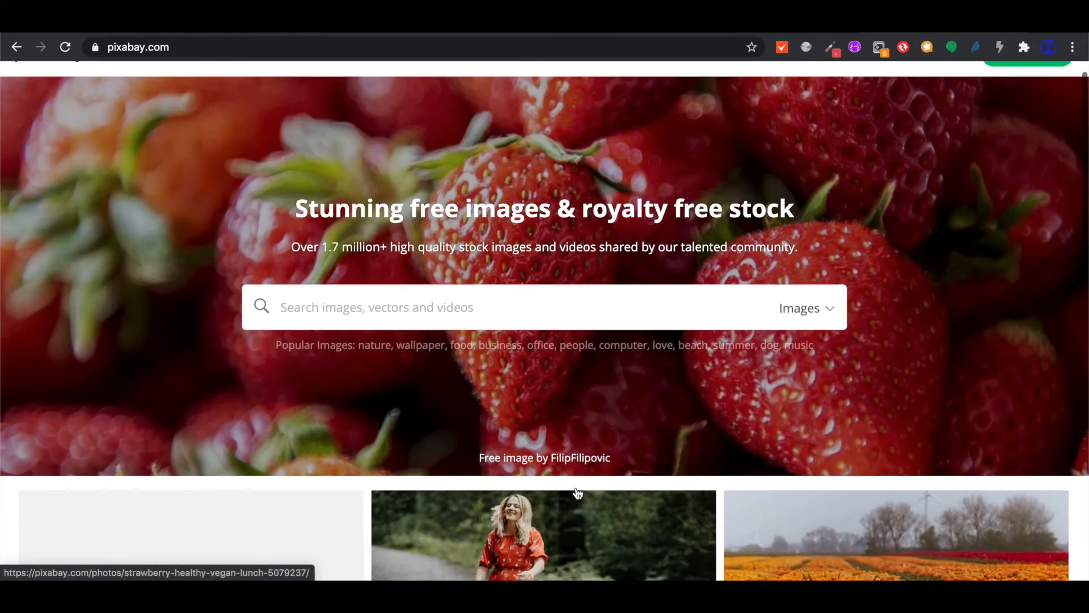
scroll(577, 488, up, 4)
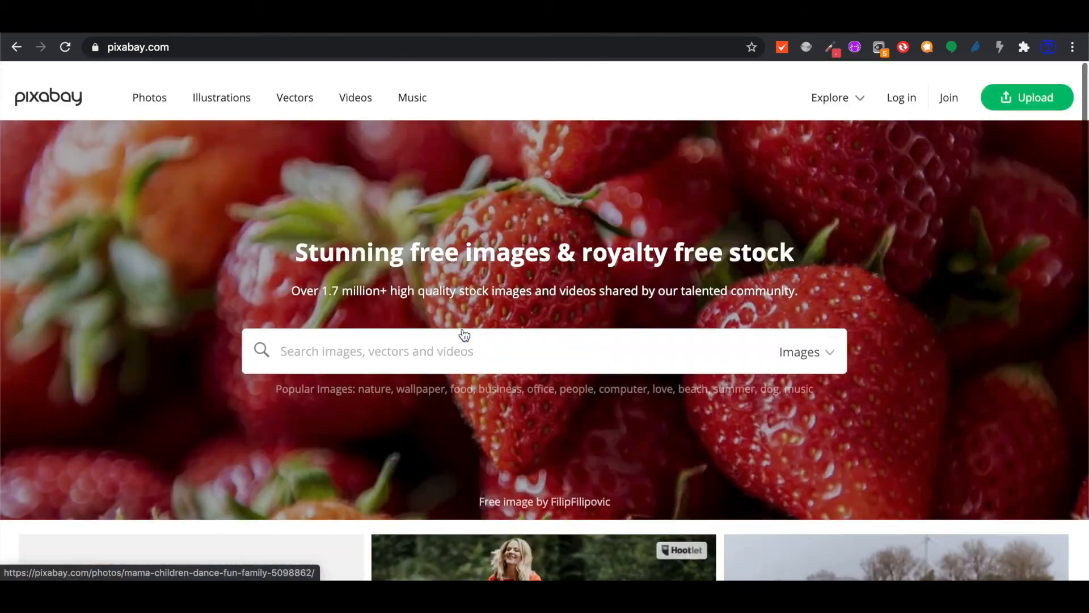
click(464, 335)
text(hand )
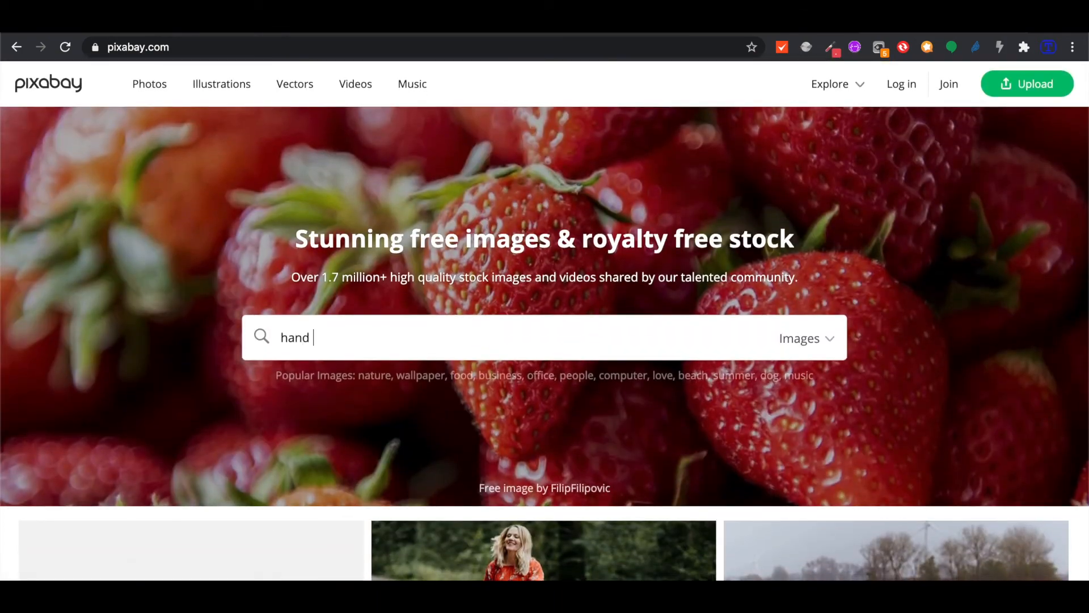
text(bags)
key(Return)
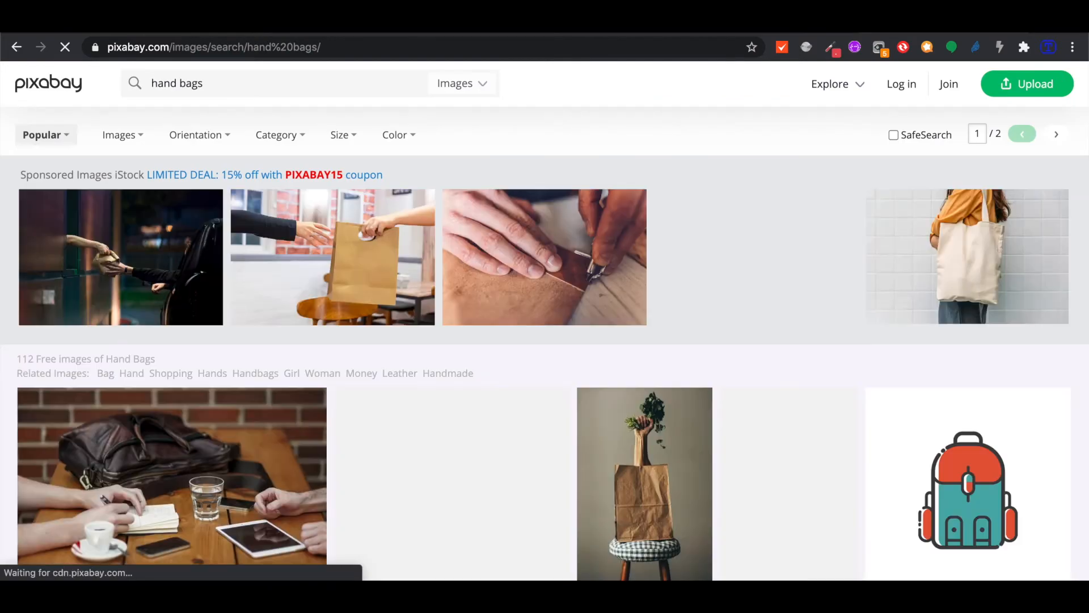
Open the pink-and-brown shopping bag illustration's page in a new tab
scroll(432, 485, down, 9)
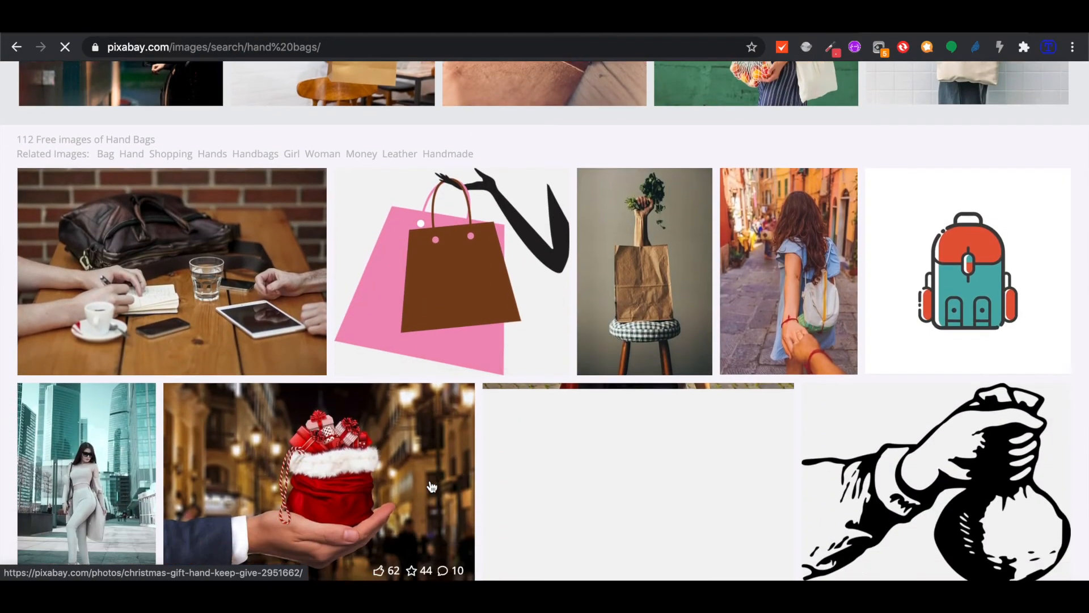
scroll(431, 485, up, 5)
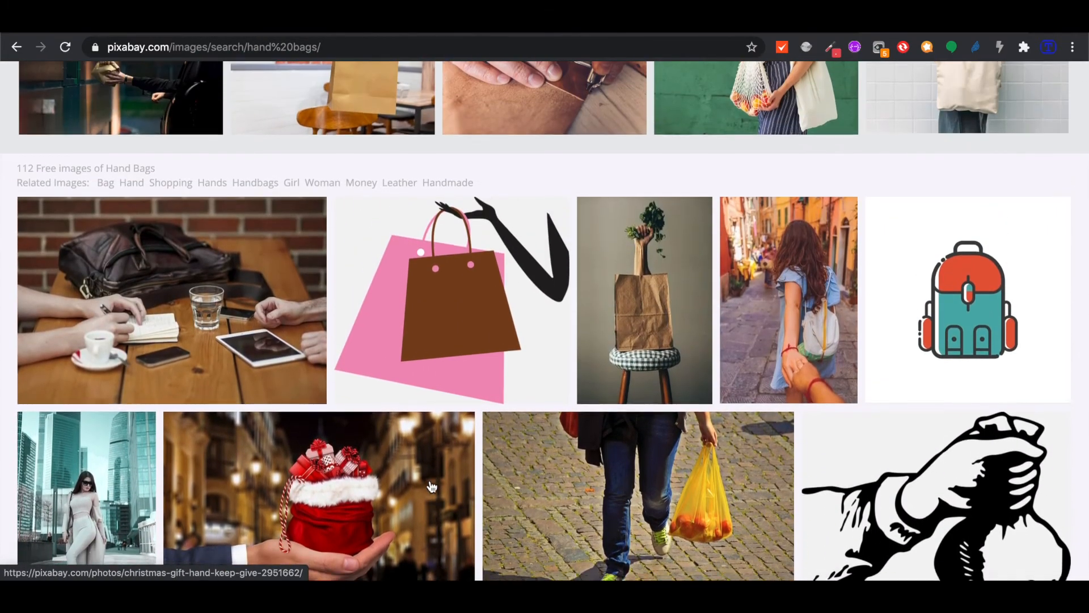
right_click(437, 331)
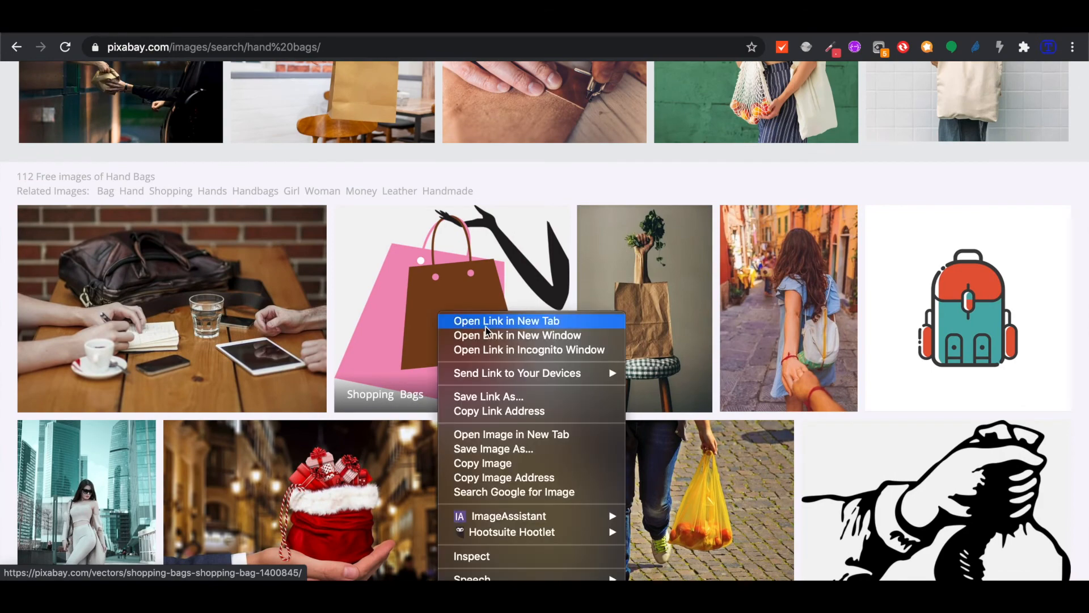
click(438, 315)
click(443, 318)
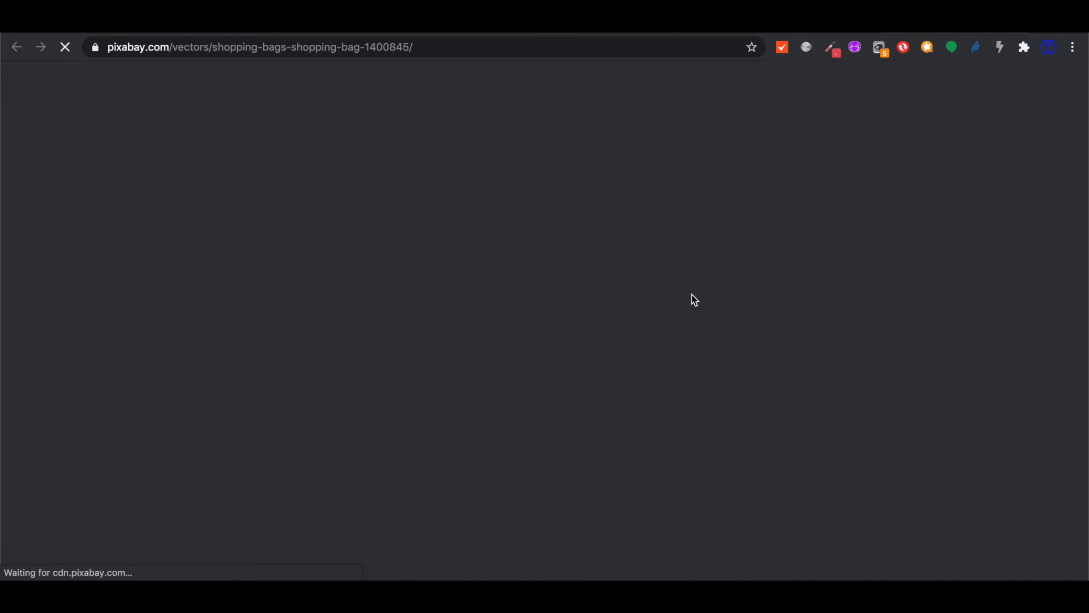
scroll(662, 352, down, 5)
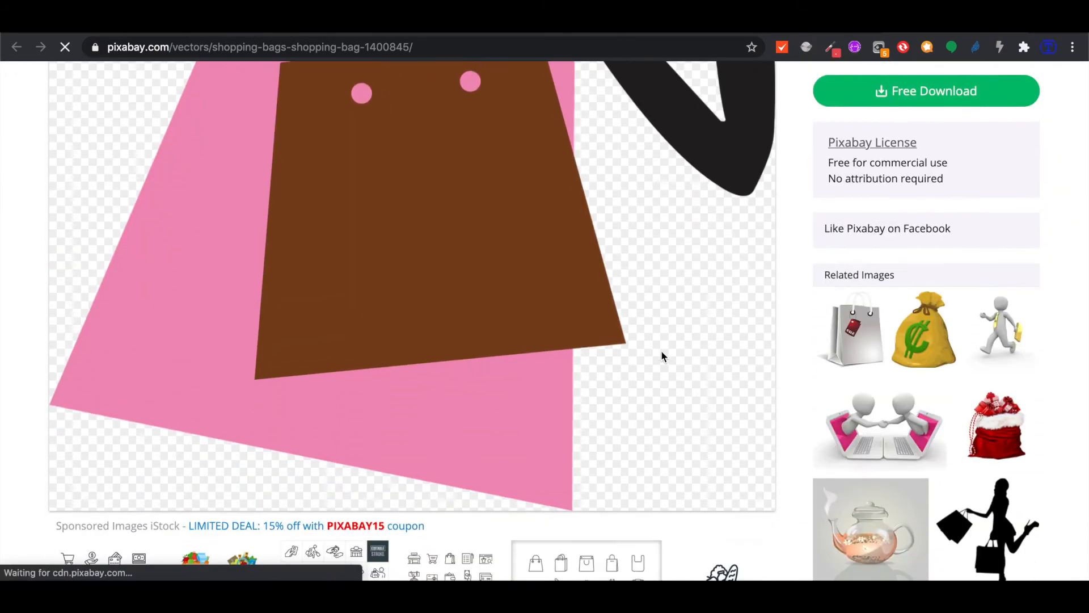
scroll(661, 351, up, 4)
scroll(662, 356, up, 1)
scroll(662, 355, down, 6)
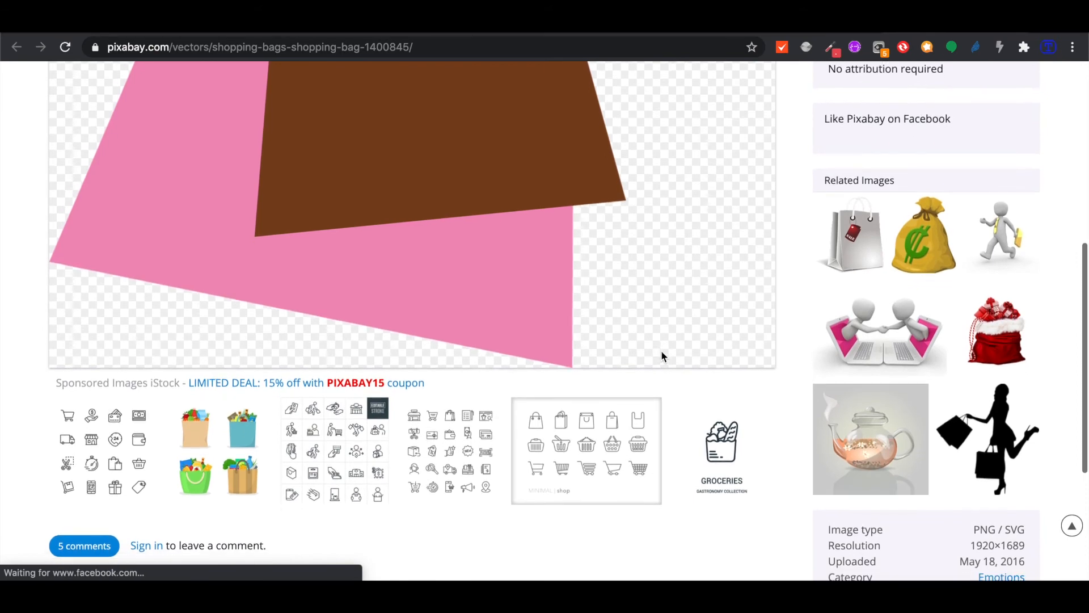
scroll(662, 352, up, 5)
scroll(662, 357, up, 1)
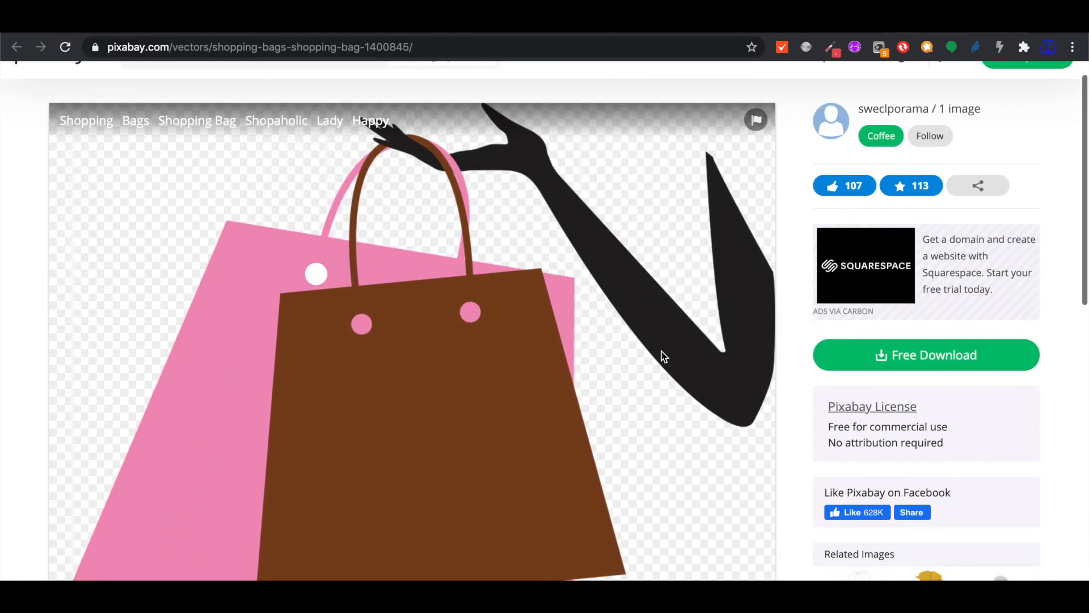
Download the illustration at 640×563, then return to the hand bags results
click(923, 363)
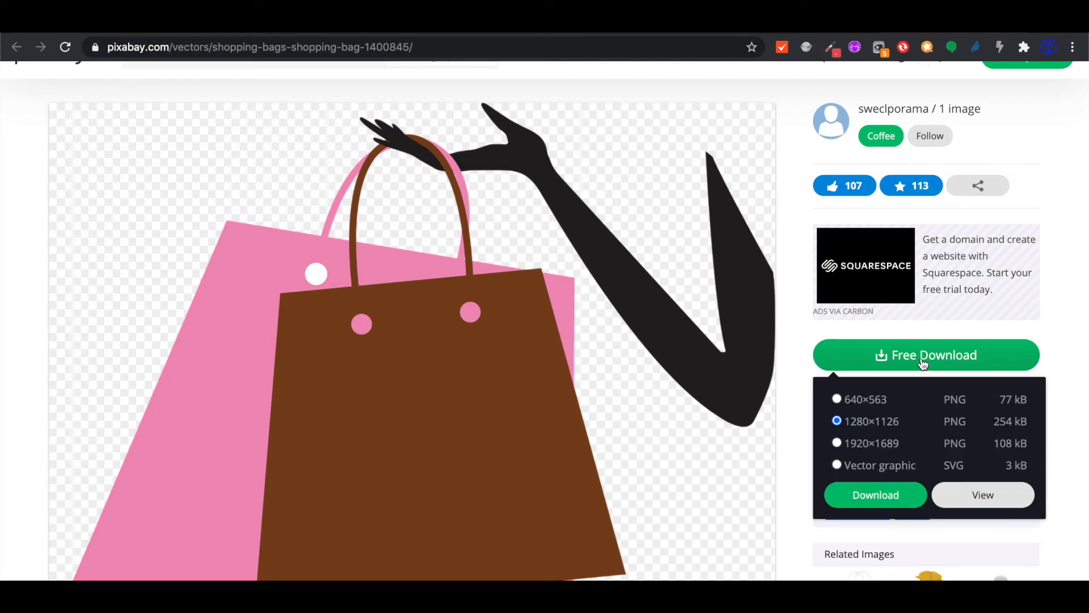
click(868, 401)
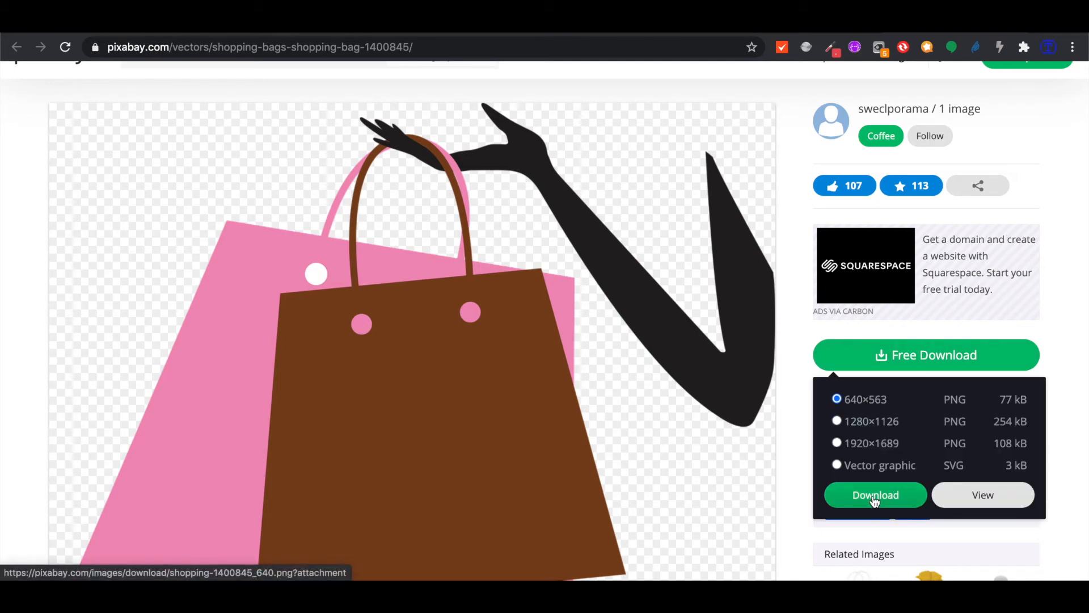
click(875, 501)
click(822, 29)
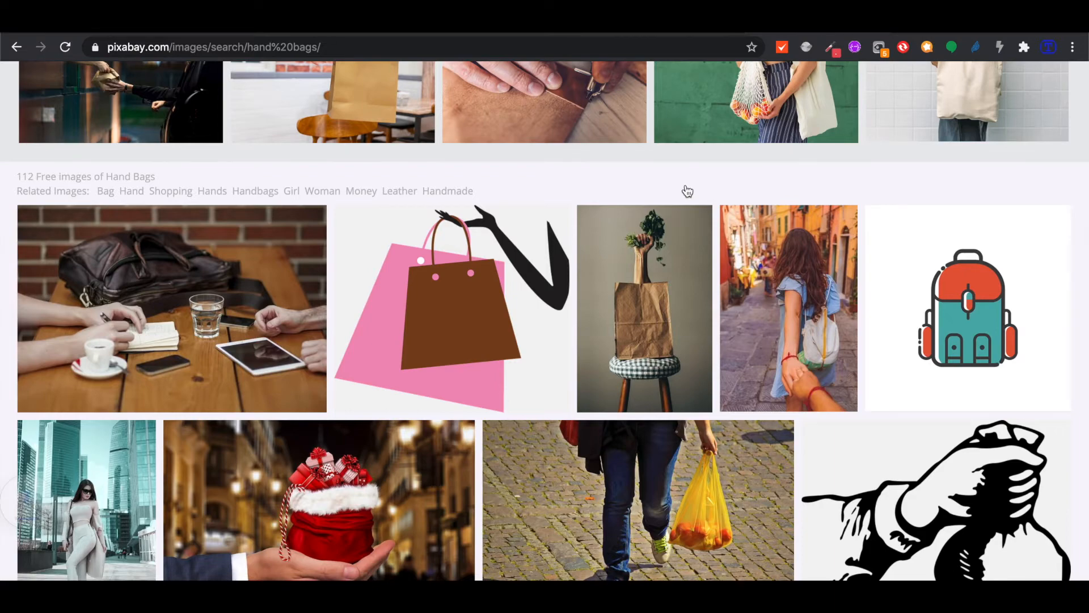
Open the blue handbag photo from the Pixabay hand bags results in a new tab
scroll(572, 329, down, 3)
scroll(572, 330, up, 3)
scroll(571, 330, up, 3)
scroll(571, 327, down, 9)
scroll(569, 325, down, 6)
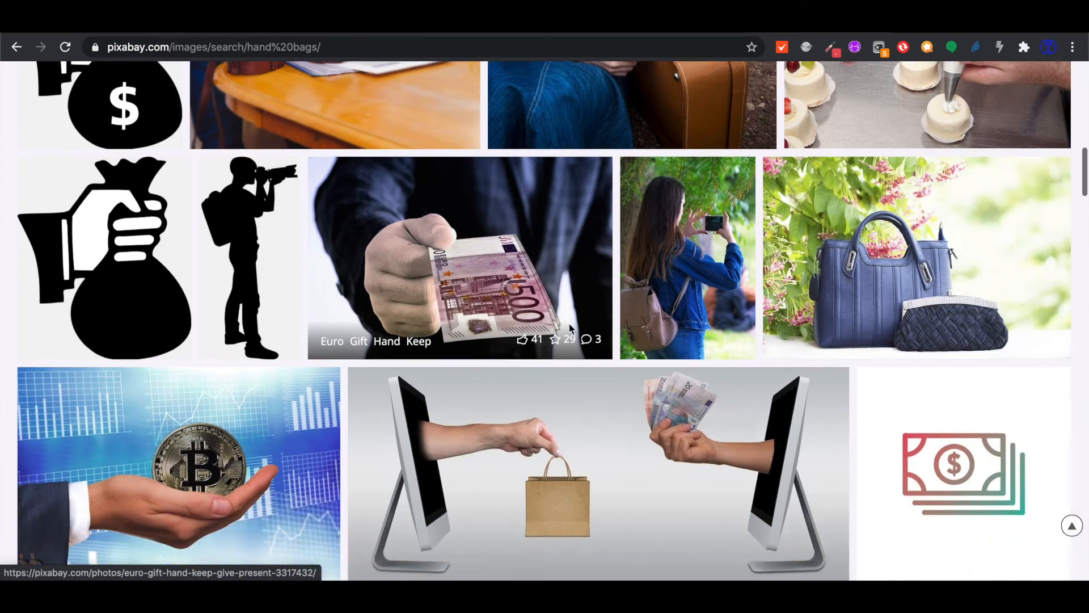
scroll(569, 328, down, 1)
scroll(570, 328, up, 2)
right_click(914, 285)
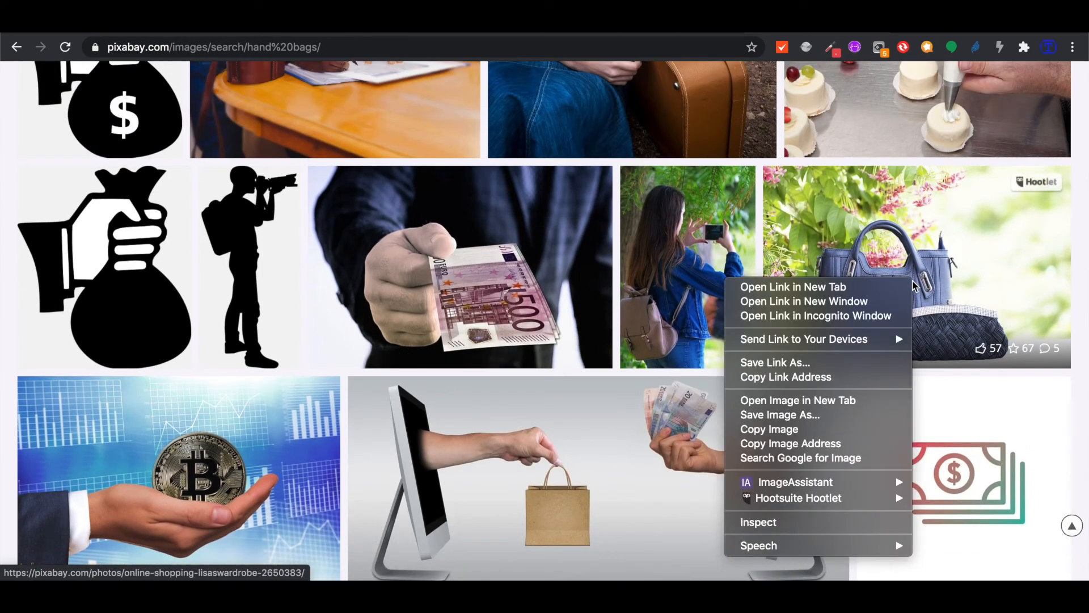
click(905, 284)
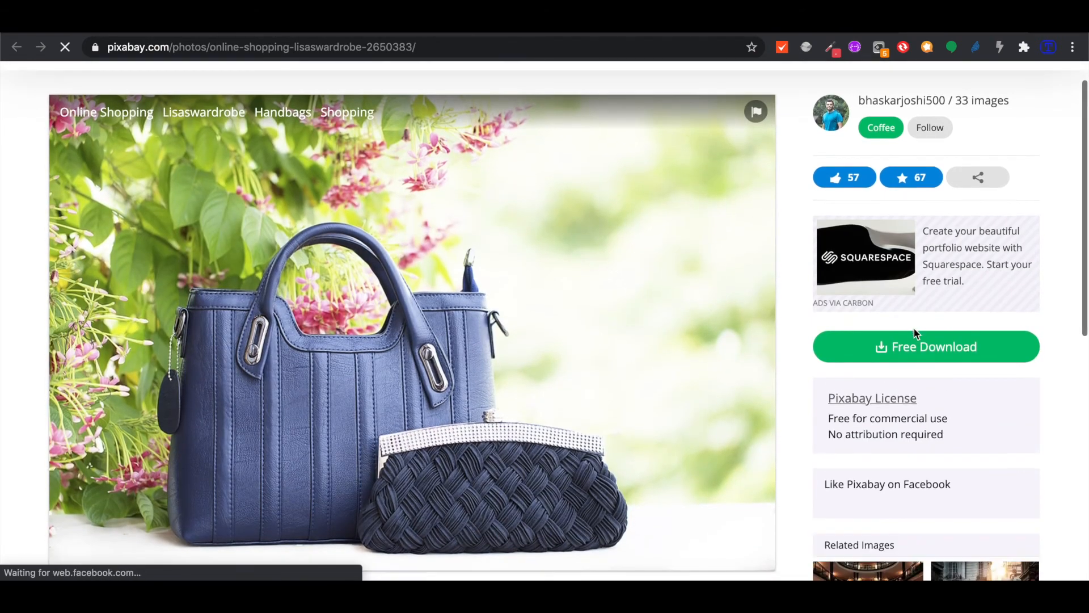
Download the blue handbag photo at the 640×419 size
click(911, 348)
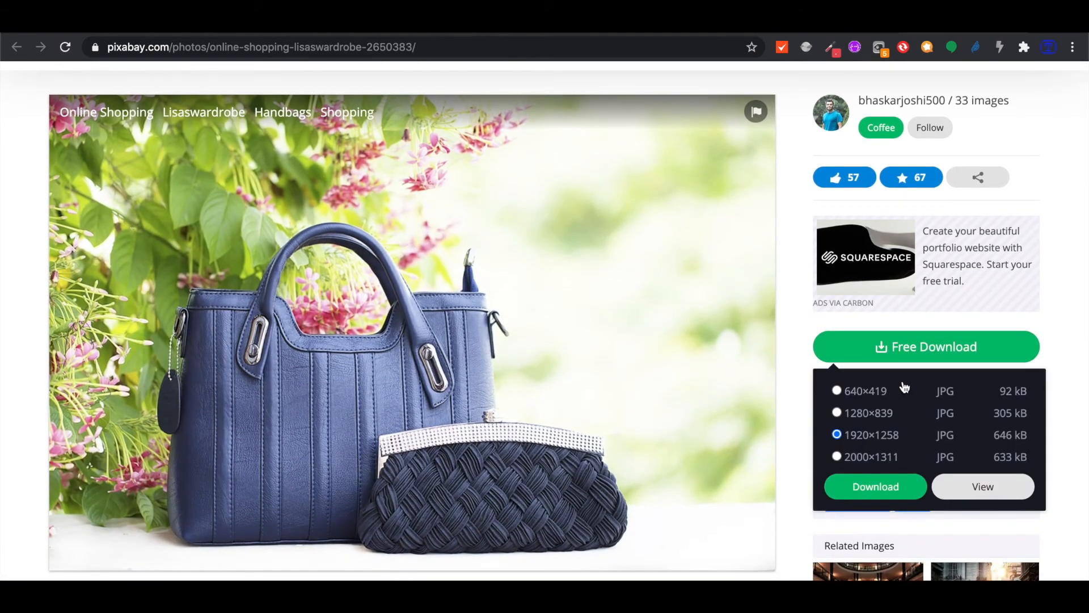
click(870, 414)
click(866, 396)
click(877, 487)
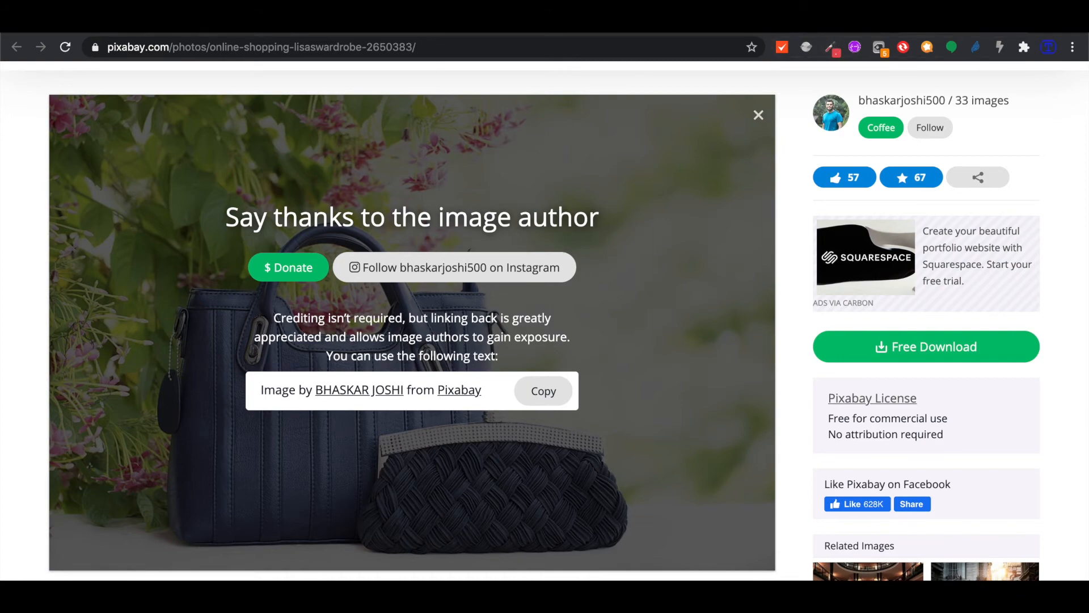
Return to the Google My Business photos page
click(851, 29)
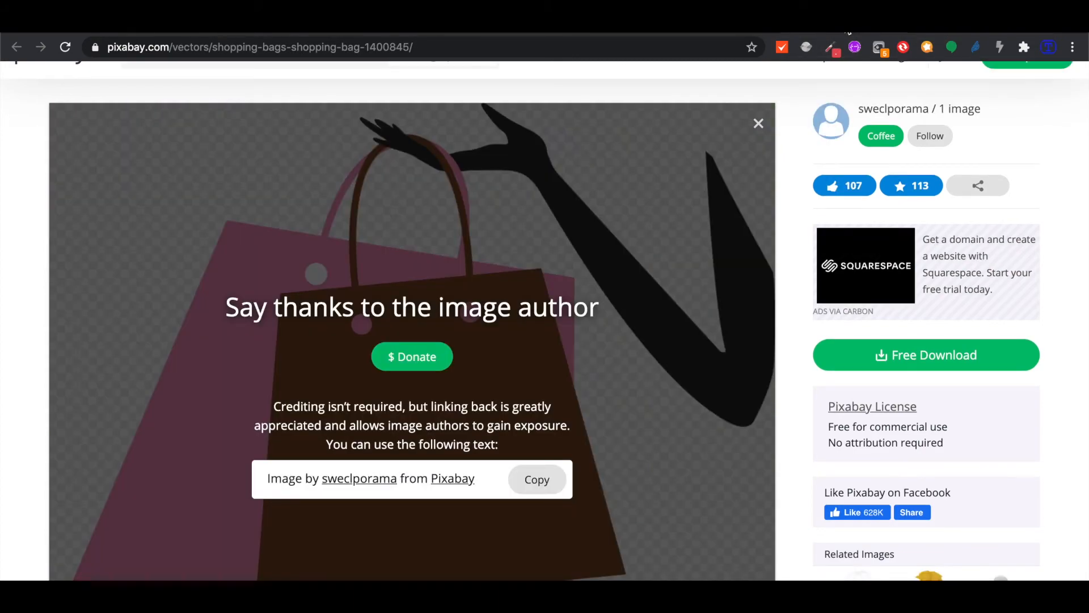
click(728, 33)
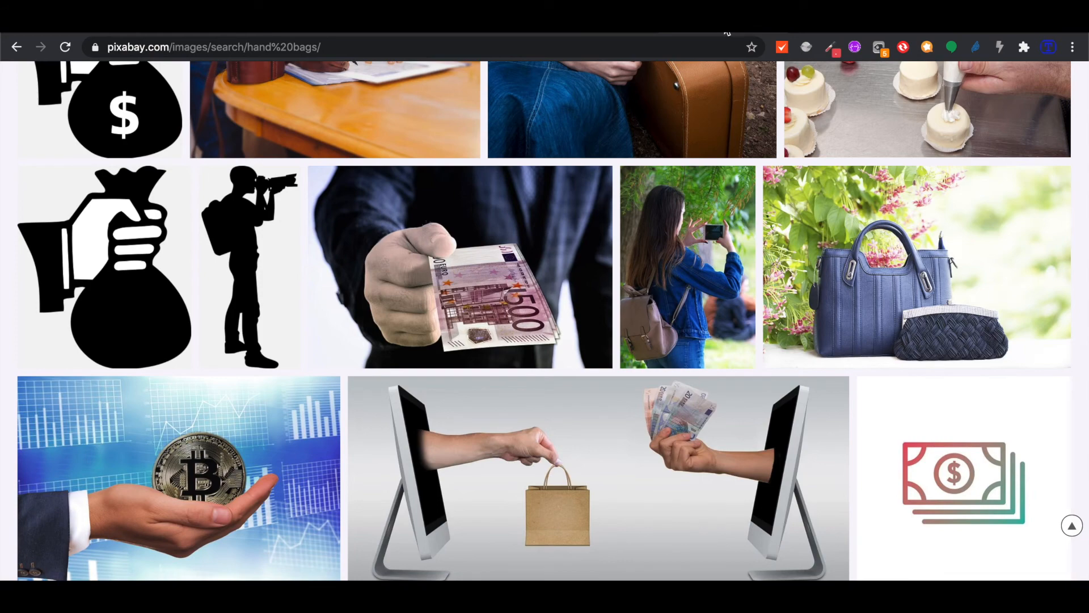
click(661, 31)
click(595, 31)
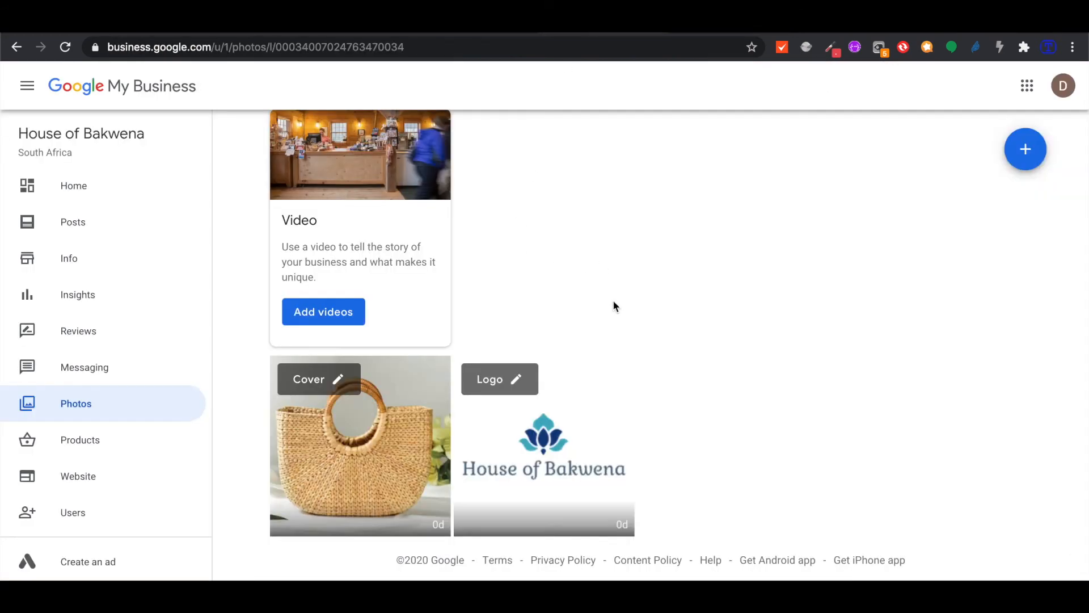
Replace the business logo with shopping-1400845_640.png, ready for cropping
scroll(613, 306, up, 1)
scroll(613, 307, down, 1)
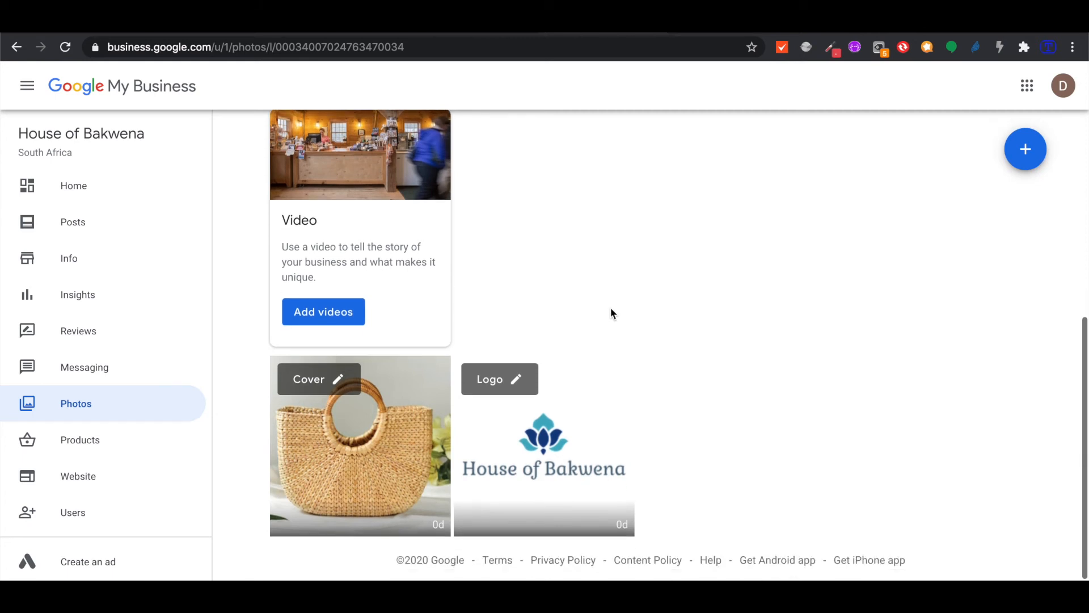
click(518, 380)
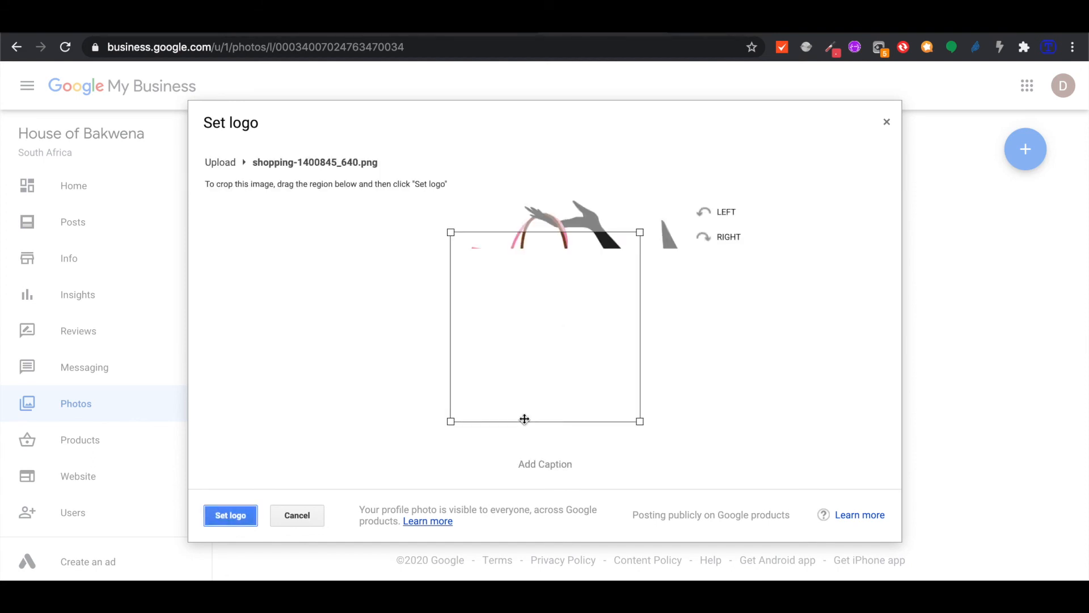
Crop around the whole shopping bag and set it as the listing's logo
drag(516, 403, 615, 370)
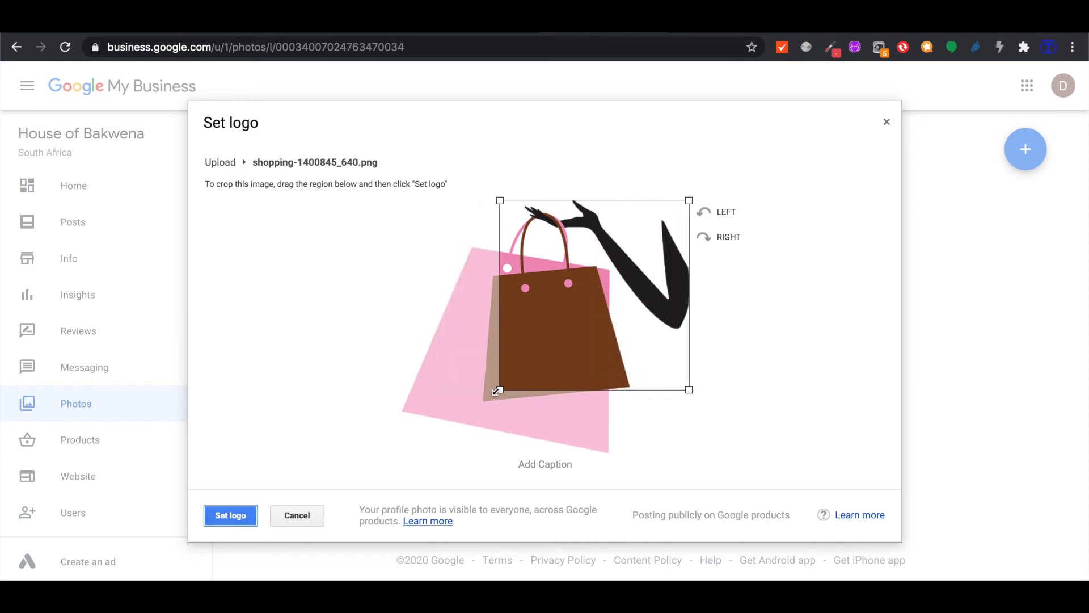
drag(500, 390, 366, 492)
drag(464, 418, 429, 419)
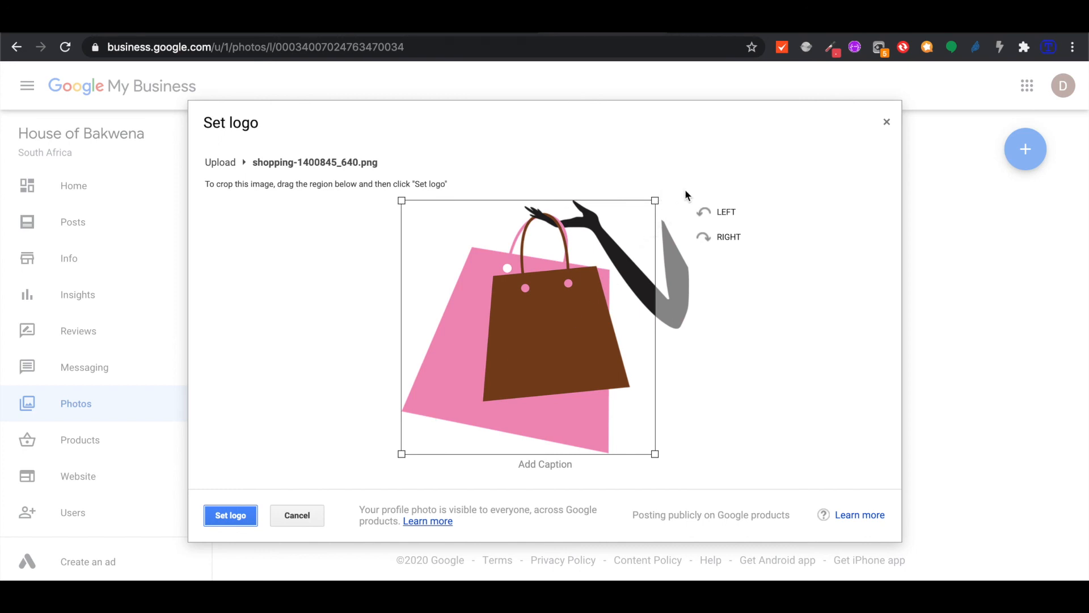
drag(598, 358, 594, 362)
click(230, 515)
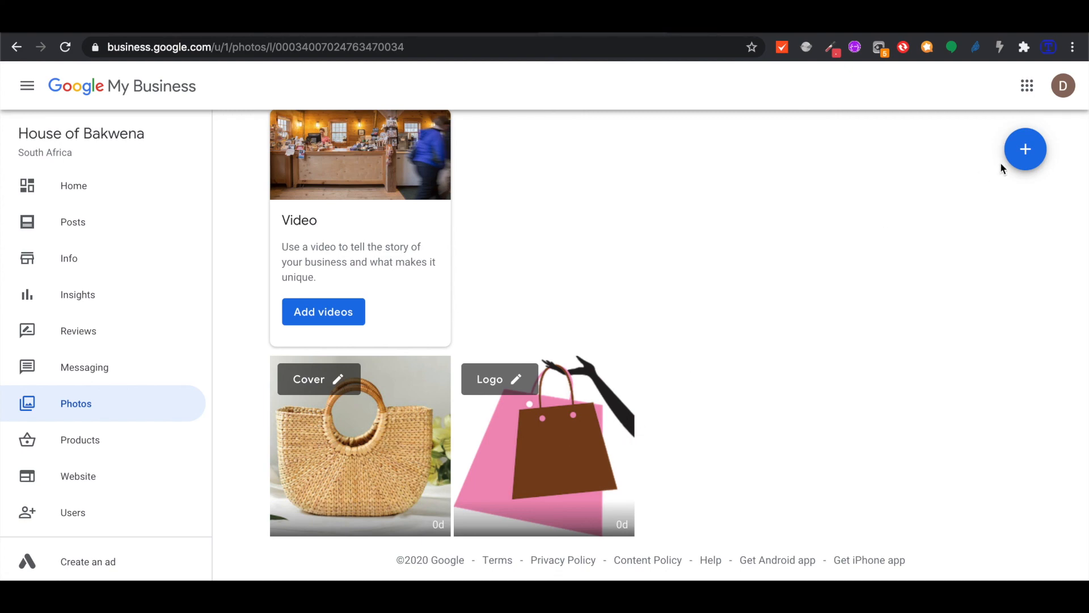
Open the house-of-bakwena.business.site website editor from the sidebar
scroll(633, 227, up, 4)
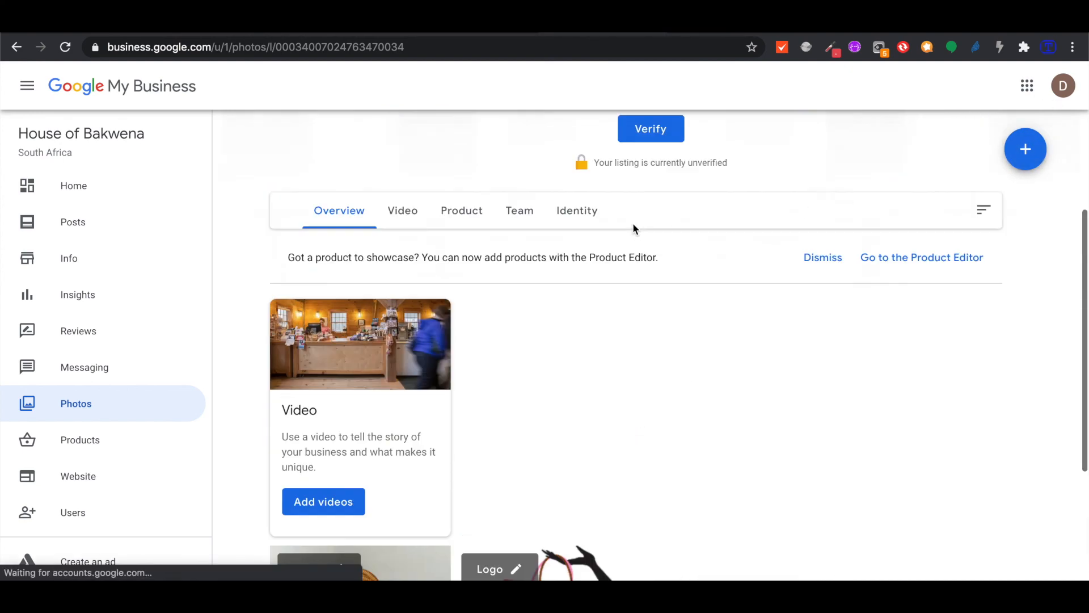
scroll(633, 227, up, 3)
scroll(633, 227, down, 6)
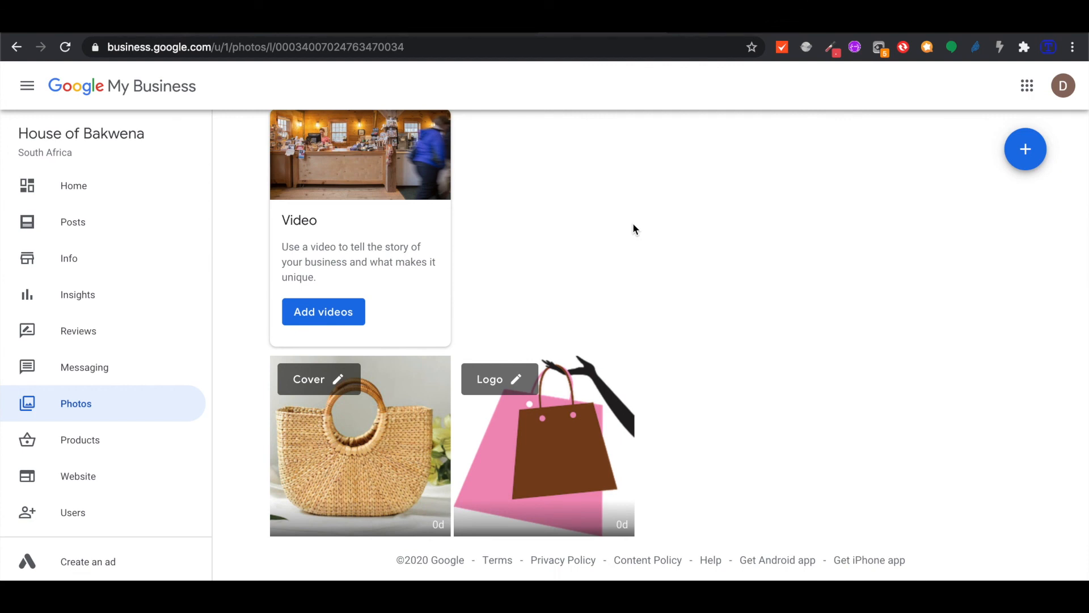
click(80, 478)
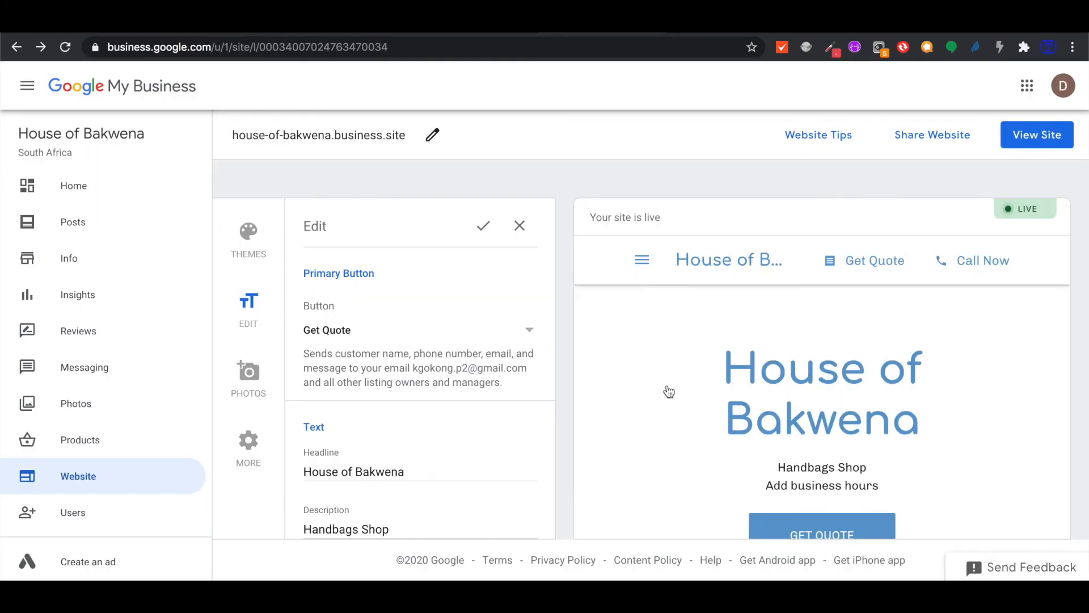
scroll(668, 395, down, 1)
scroll(668, 394, up, 1)
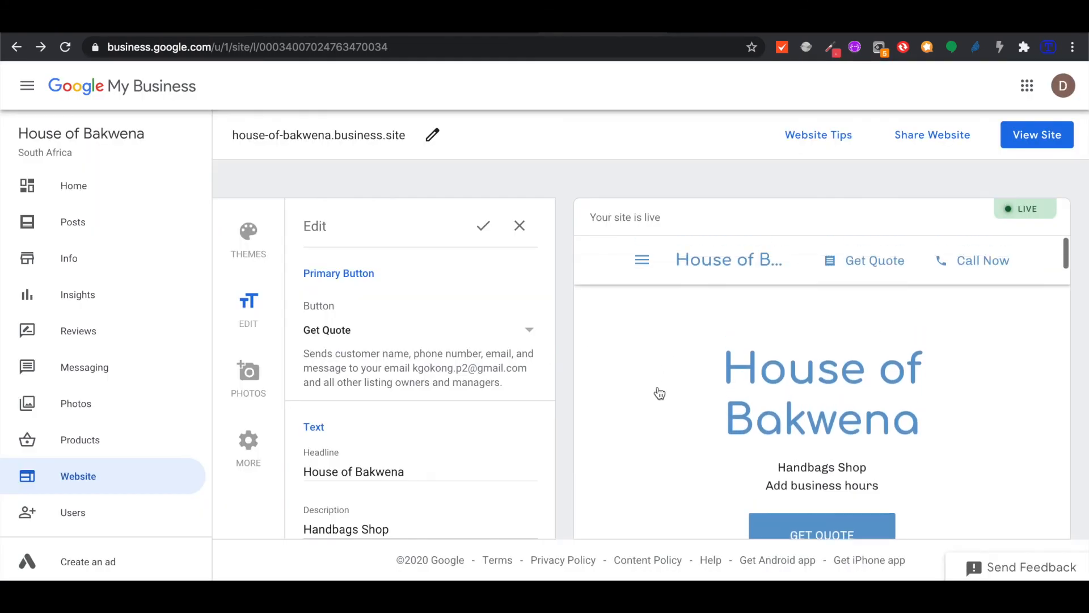